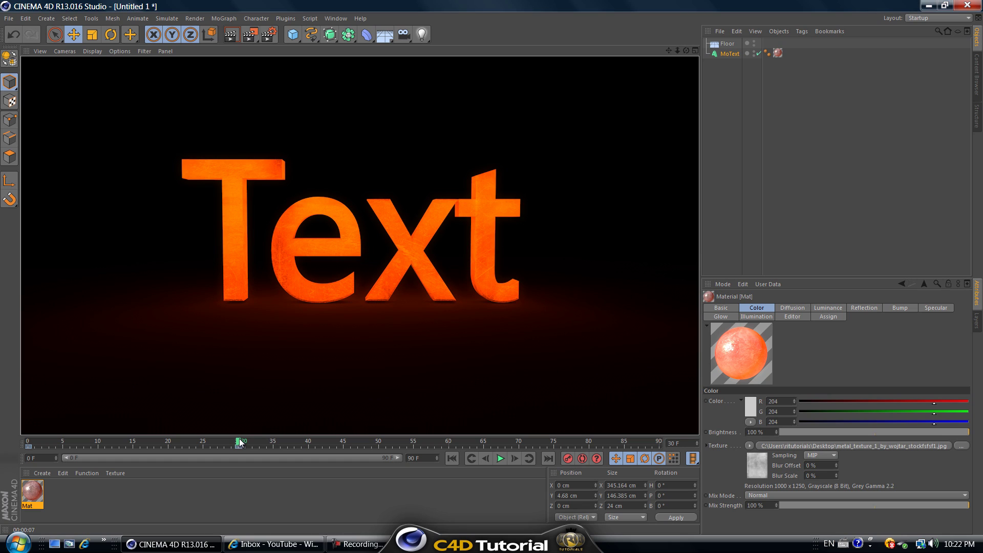
Scrub the timeline between frames 0 and 30 and preview-render the finished glowing text at frame 30.
drag(239, 443, 57, 454)
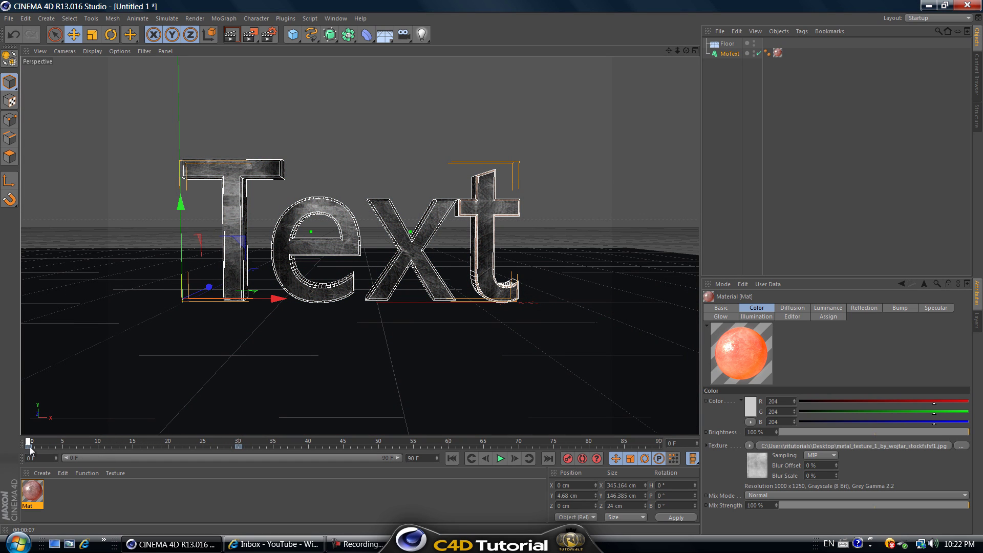
drag(31, 449, 236, 456)
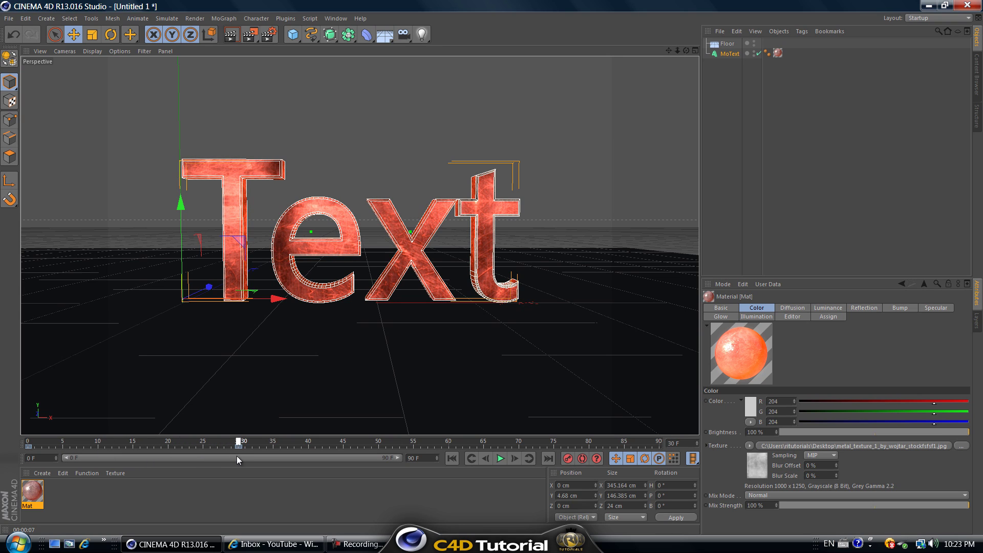
click(231, 36)
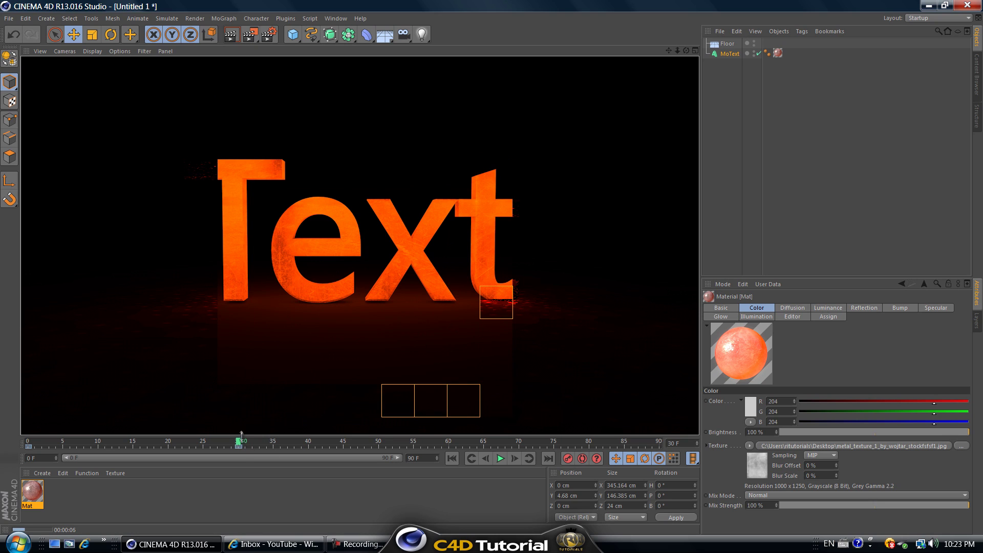
click(245, 495)
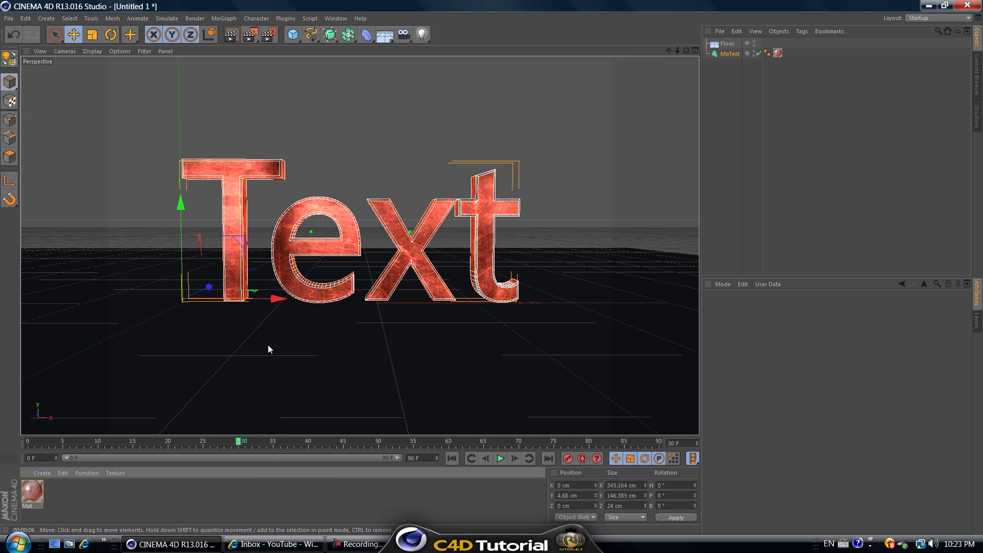
mouse_move(256, 547)
Create a new project and add a MoText object to the empty scene.
click(14, 20)
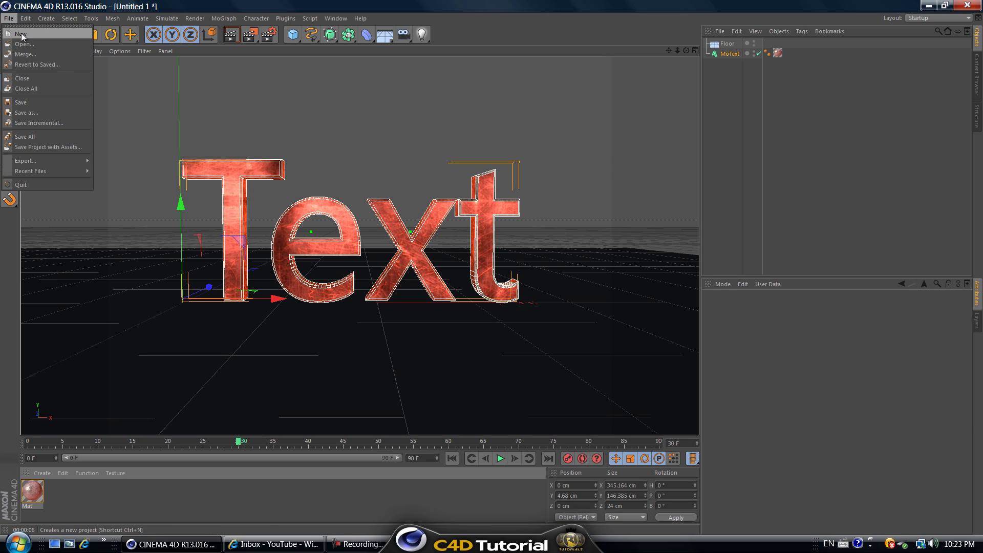
click(24, 32)
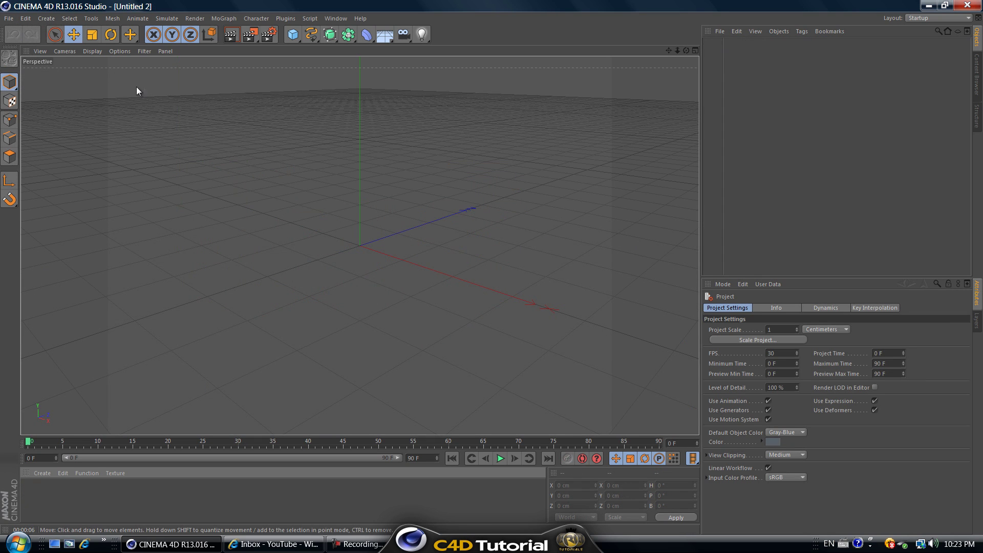
click(223, 19)
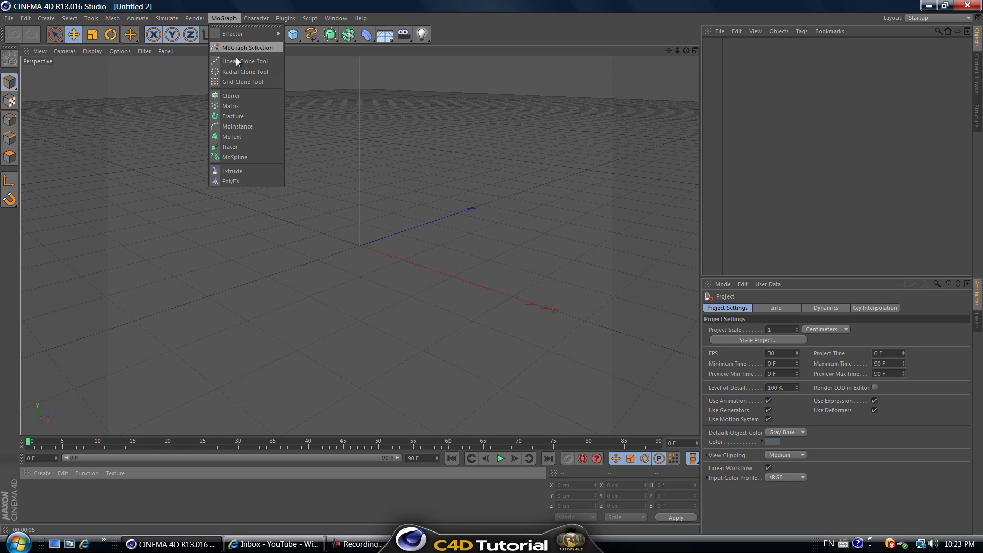
click(250, 136)
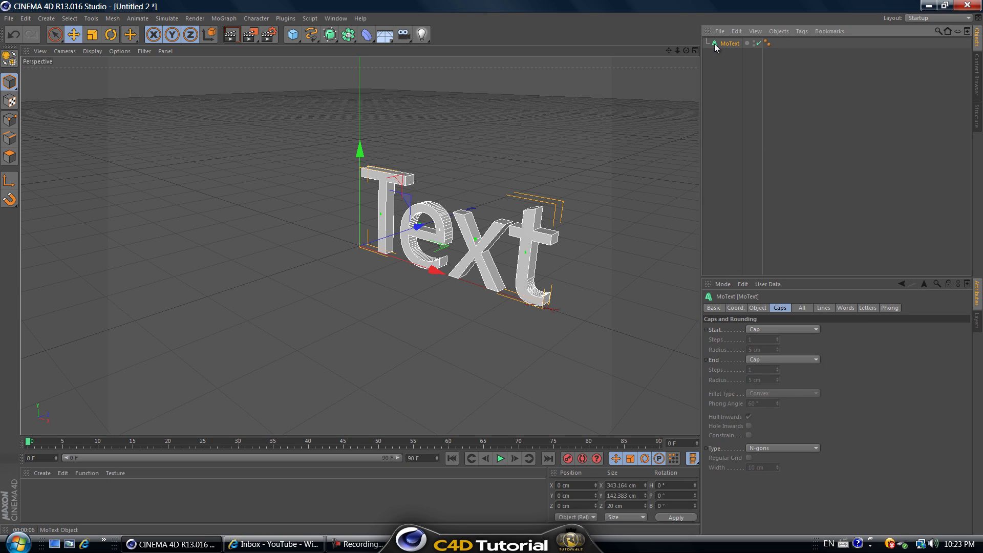
Set the MoText font to Orena and move the text along X to about -326 cm.
click(767, 308)
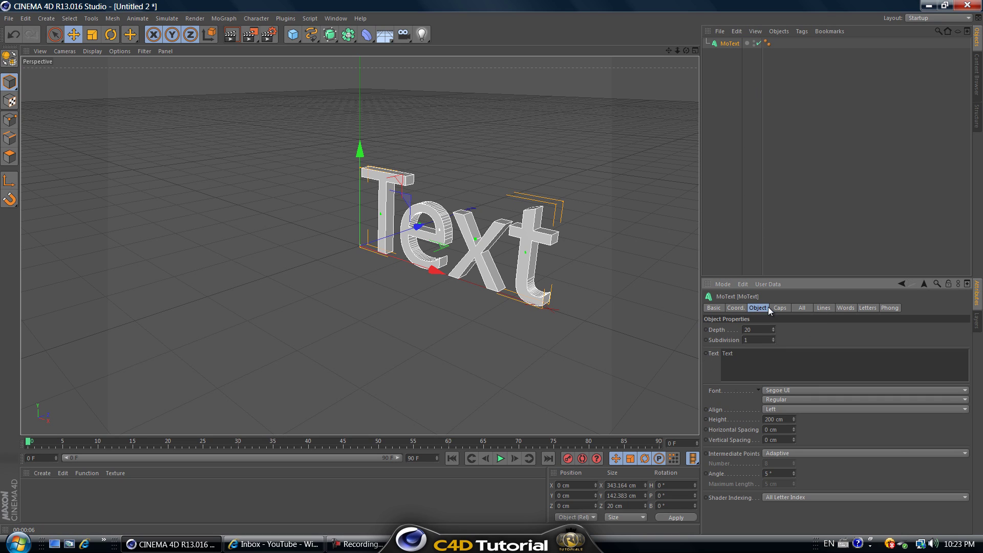
click(787, 387)
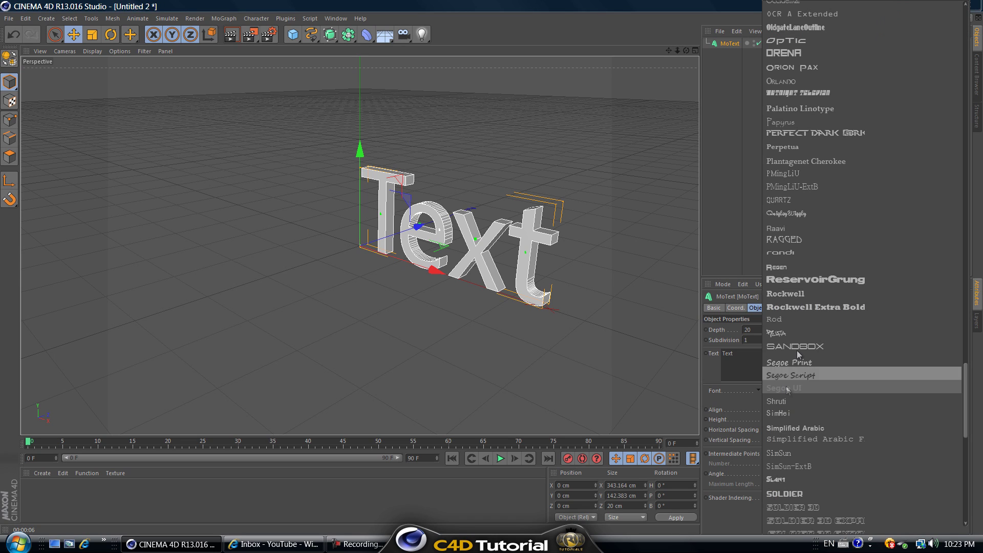
click(785, 251)
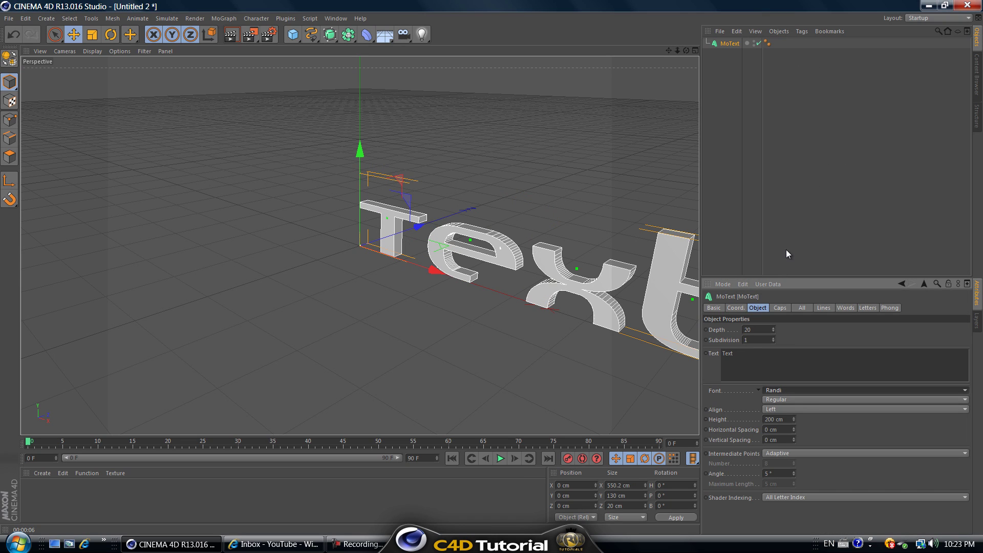
click(819, 391)
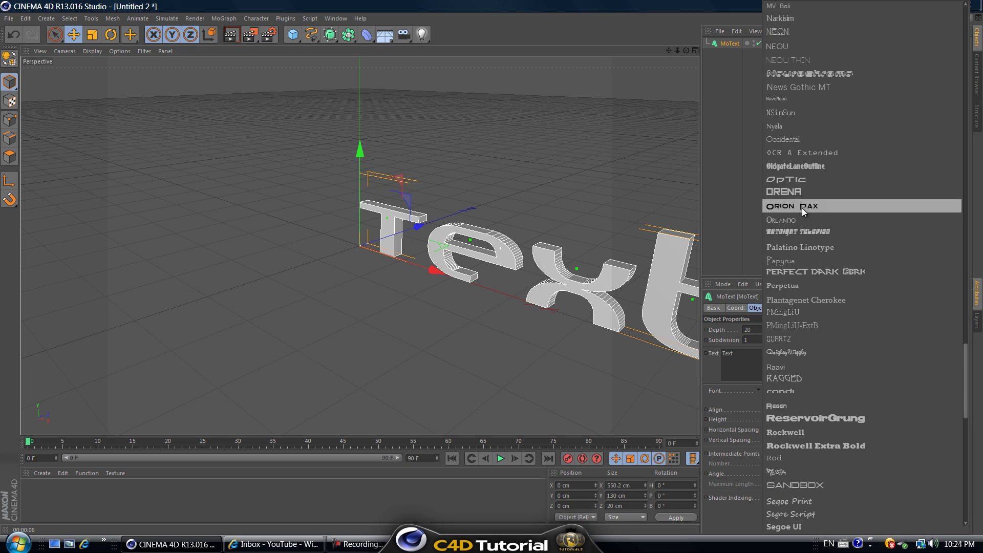
click(800, 194)
drag(435, 270, 330, 206)
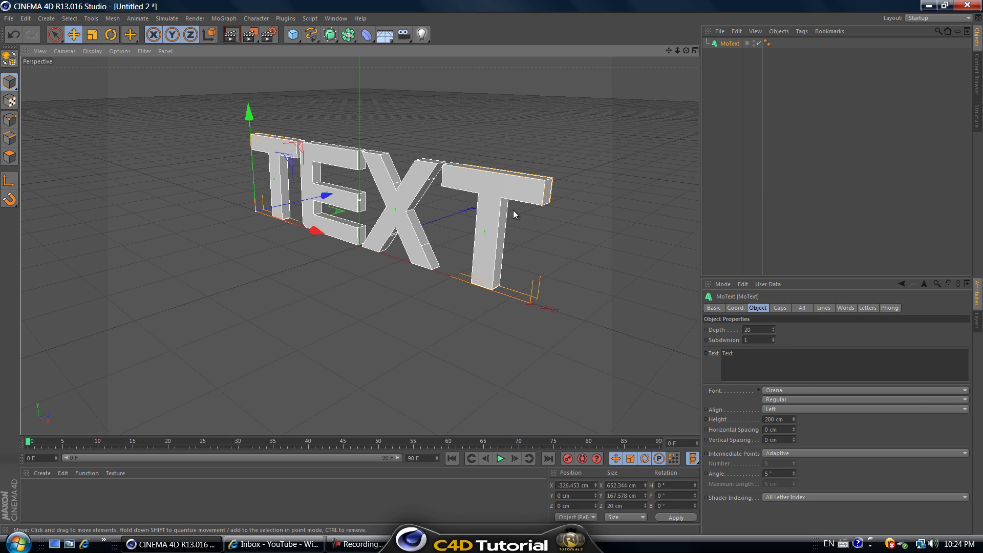
double_click(37, 493)
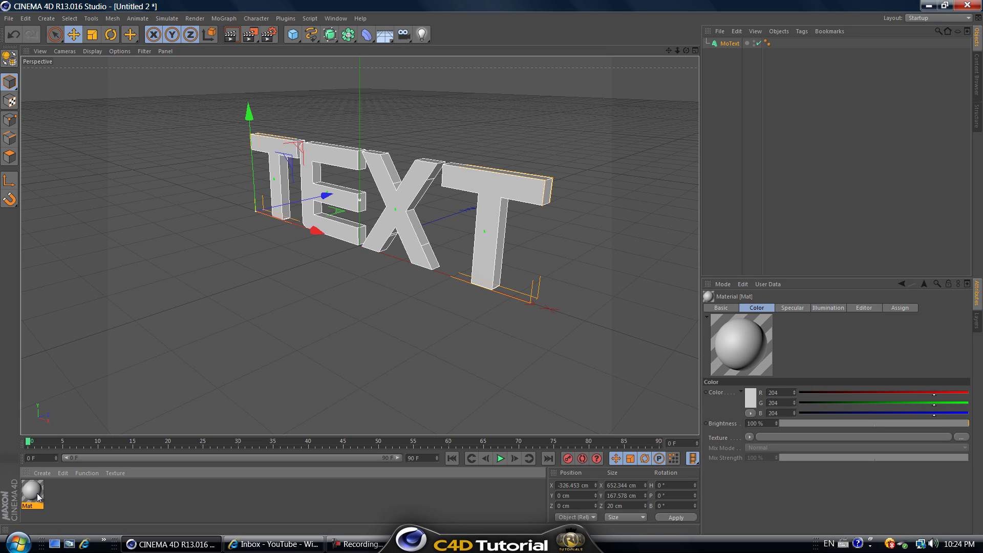
double_click(32, 492)
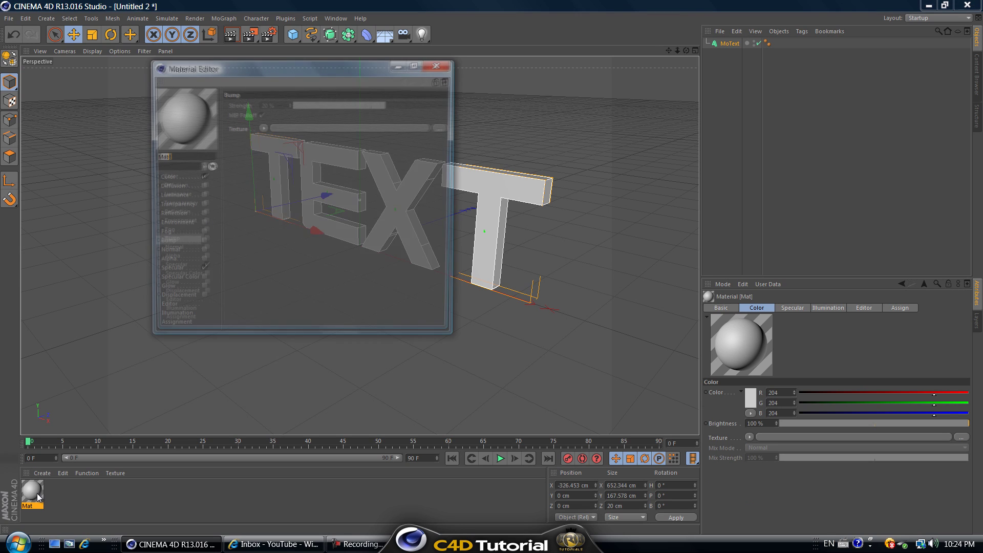
click(438, 65)
key(Delete)
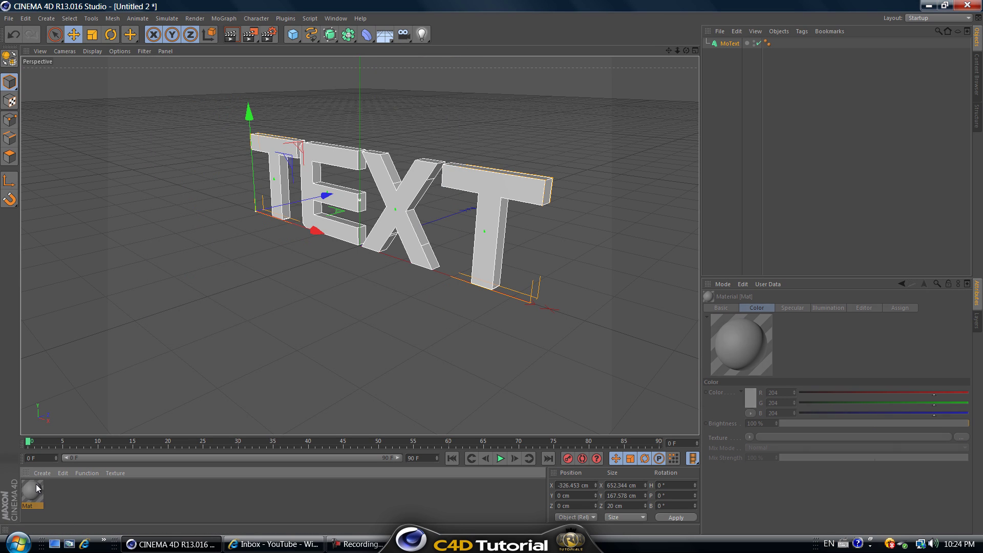
View the metal texture image on the desktop and load it as a new material, without copying it to the project location.
click(183, 547)
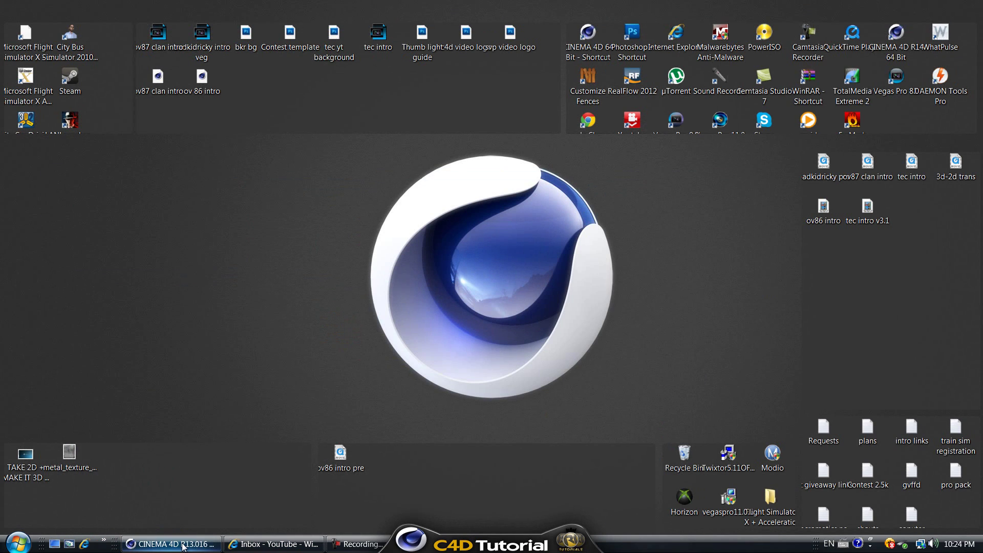
click(74, 457)
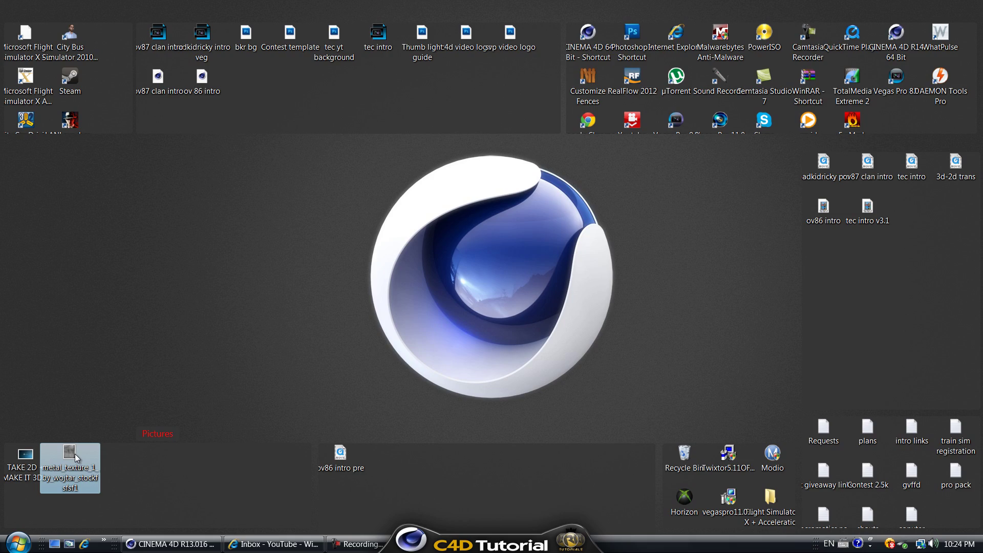
double_click(75, 457)
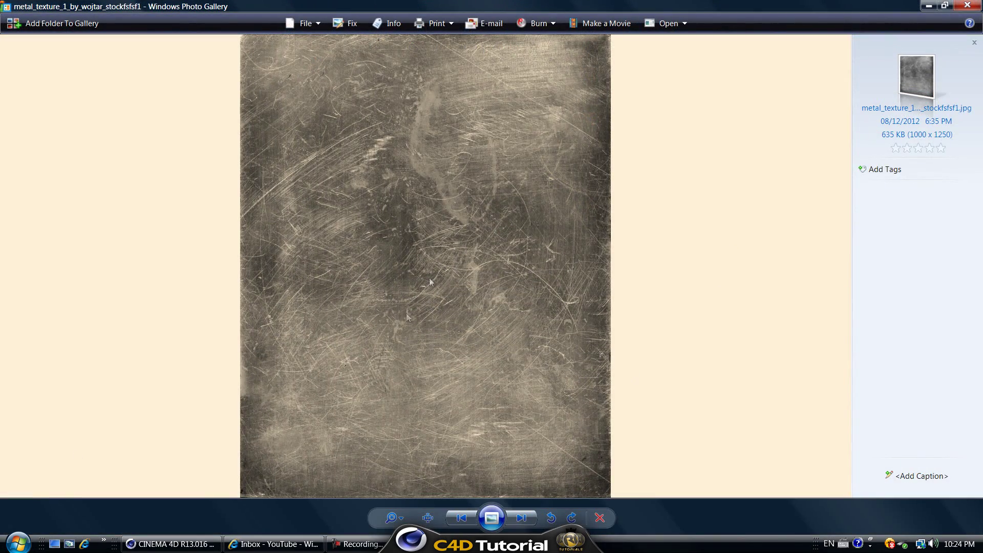
click(980, 5)
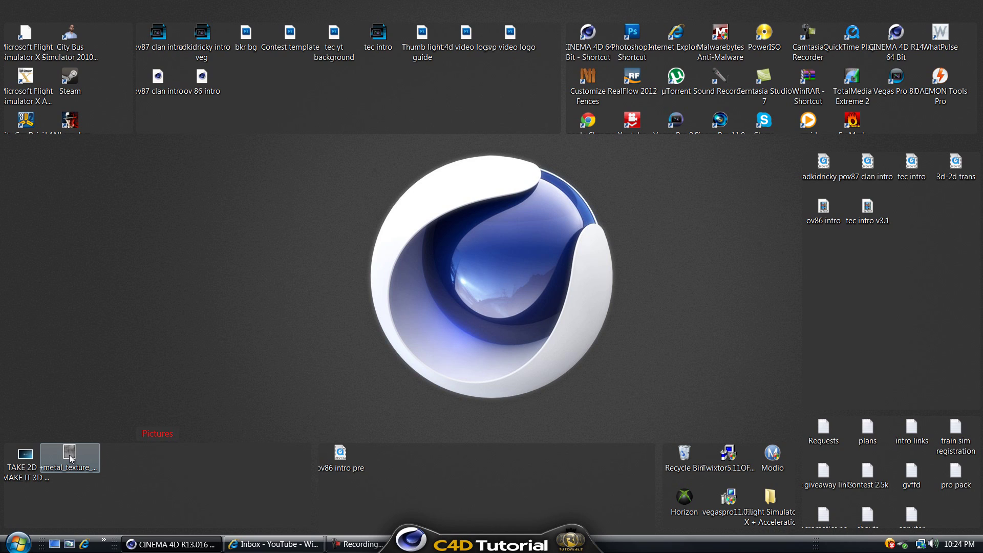
drag(71, 458, 103, 497)
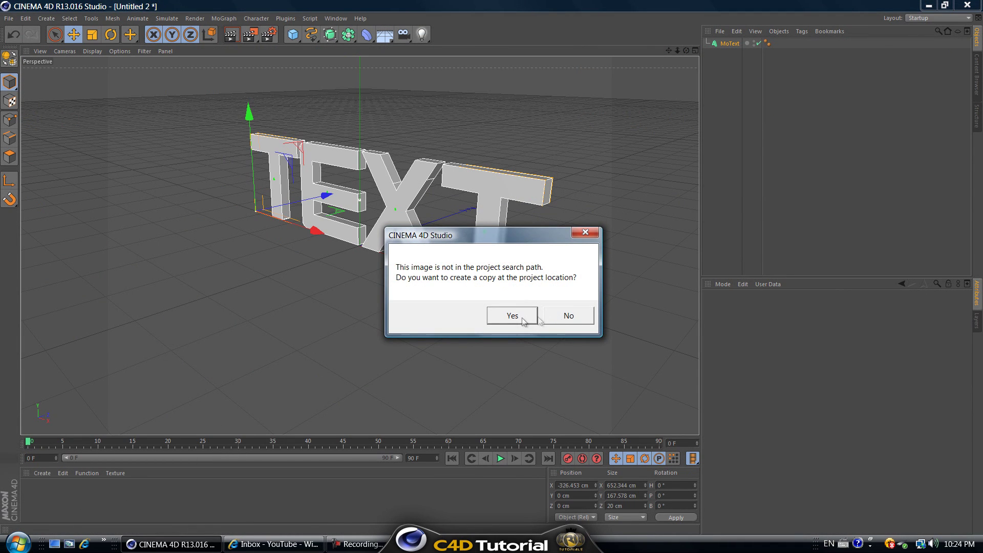
click(568, 316)
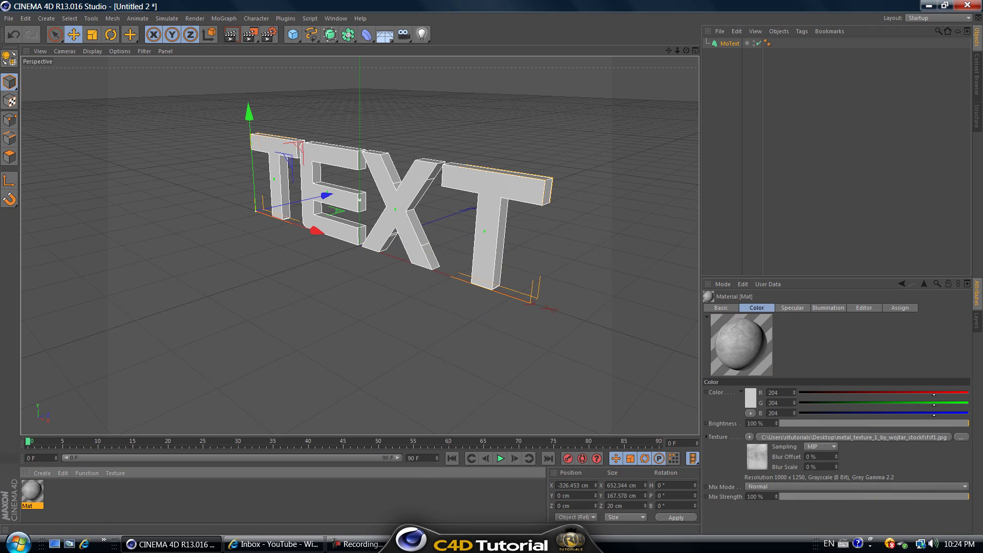
Enable the metal material's Diffusion channel and make it affect luminance and reflection as well.
double_click(32, 492)
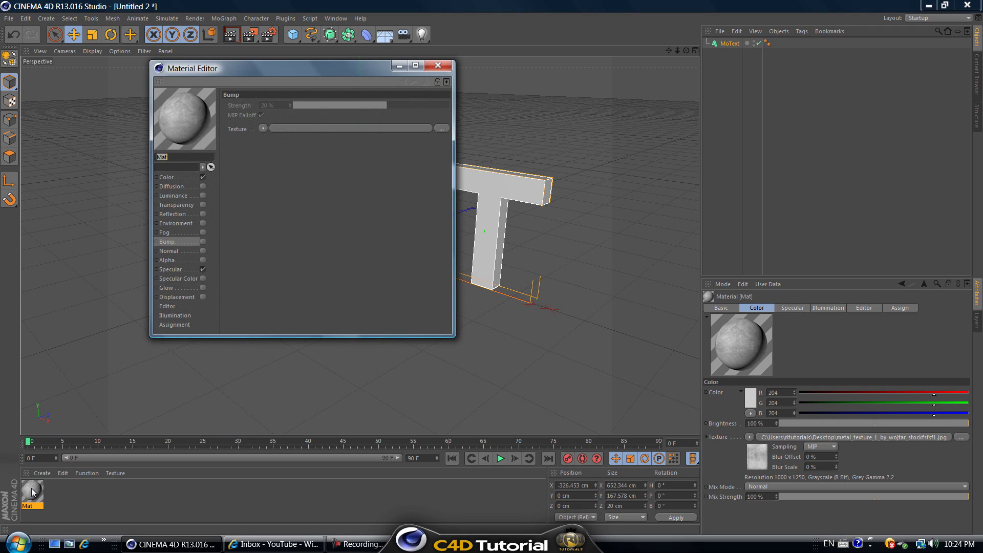
click(170, 177)
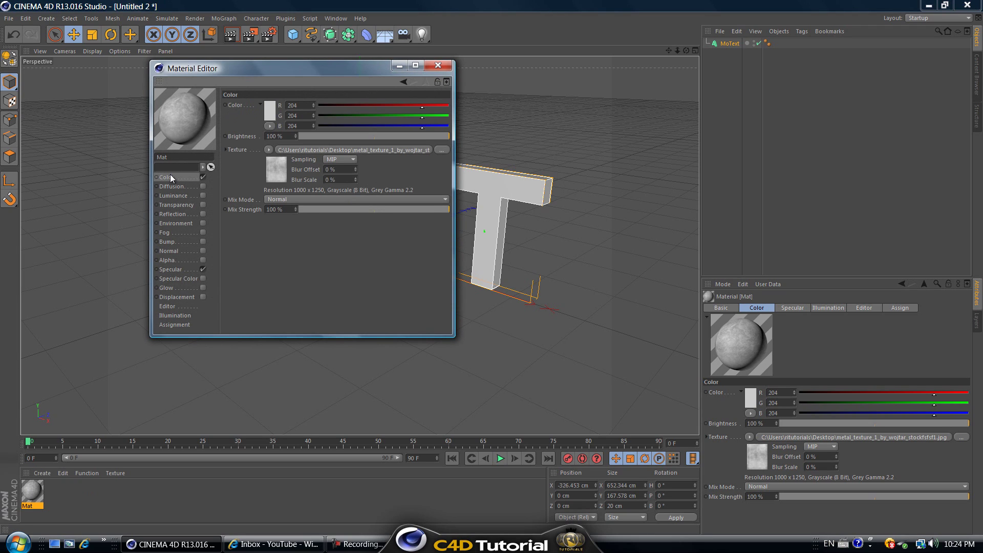
click(203, 187)
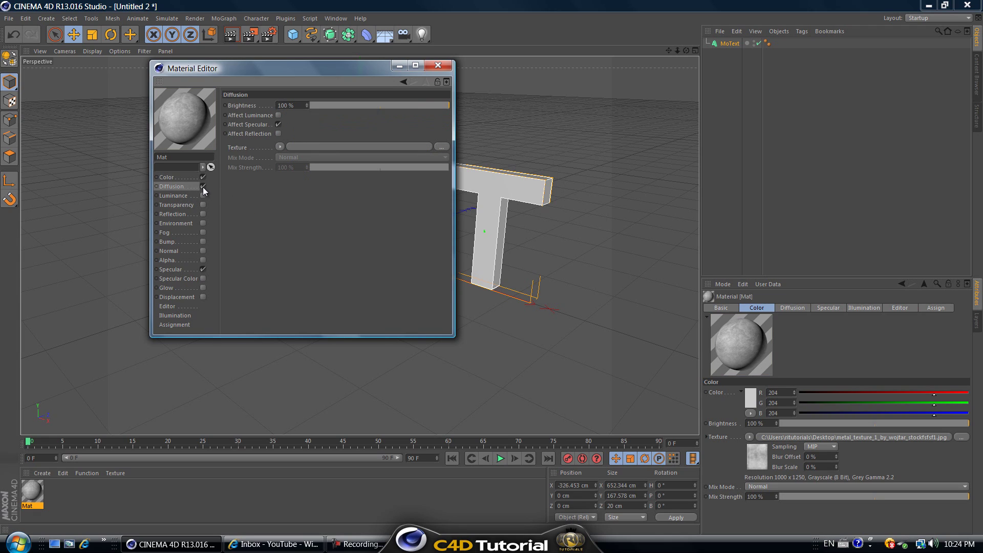
click(278, 115)
Copy the metal texture from the material's Color channel into its Diffusion channel.
click(178, 177)
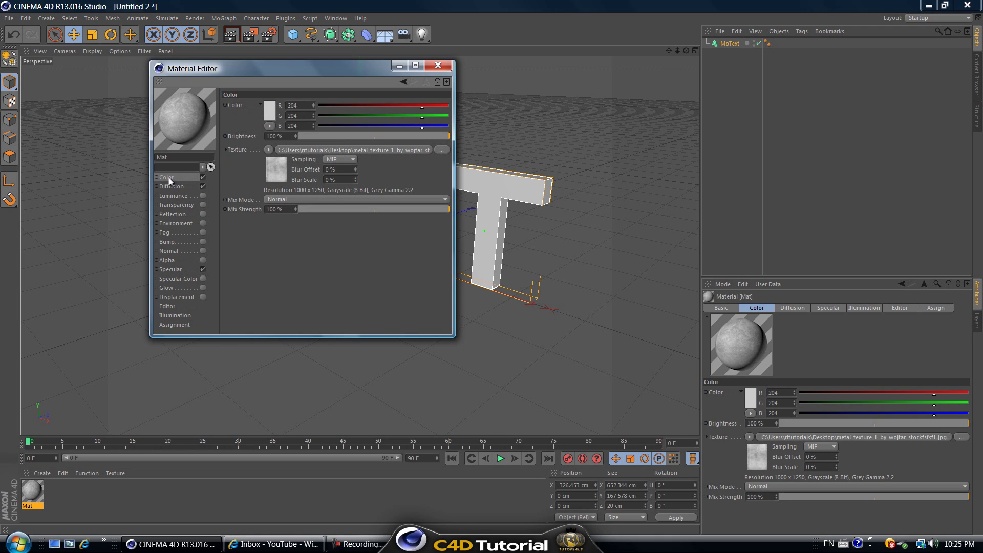
right_click(244, 149)
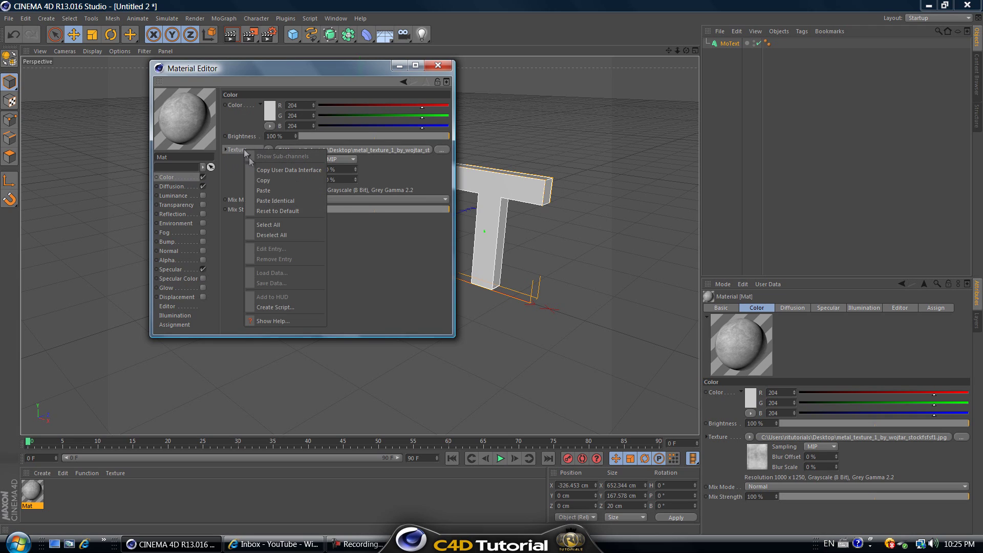
click(269, 180)
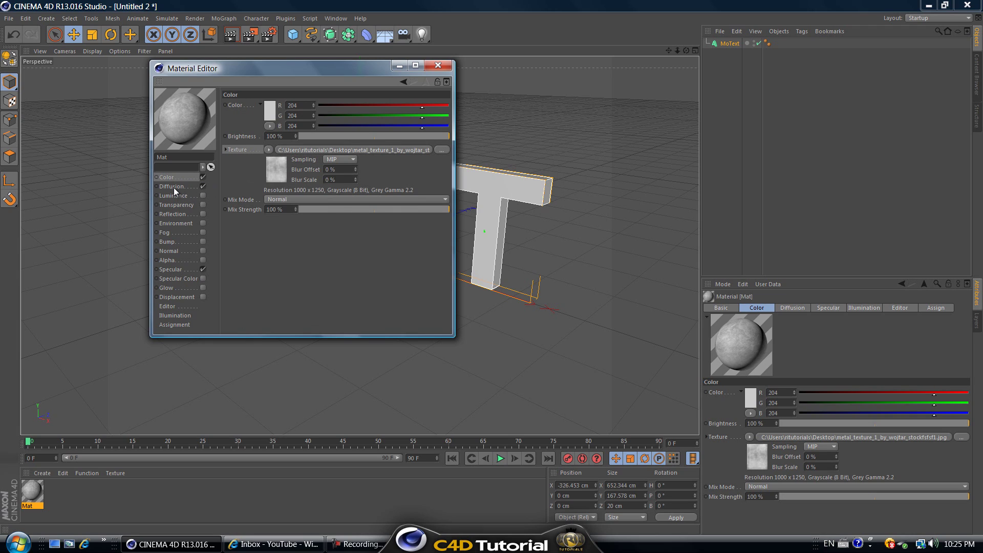
click(173, 187)
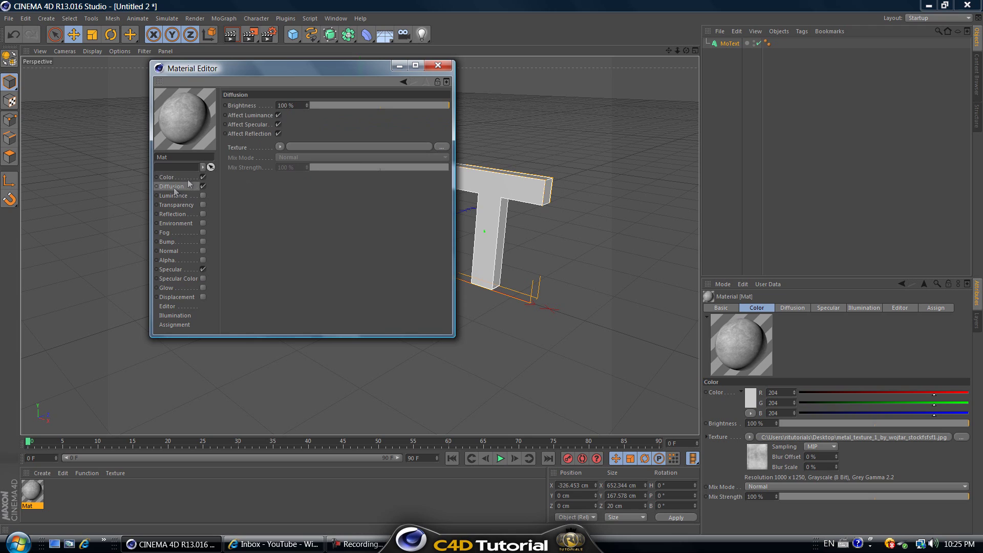
right_click(256, 148)
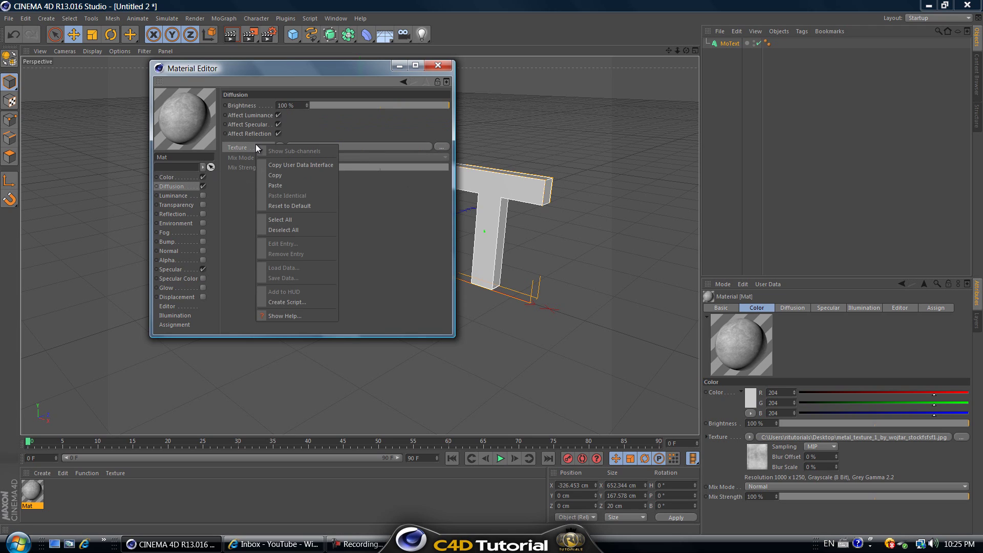
click(281, 185)
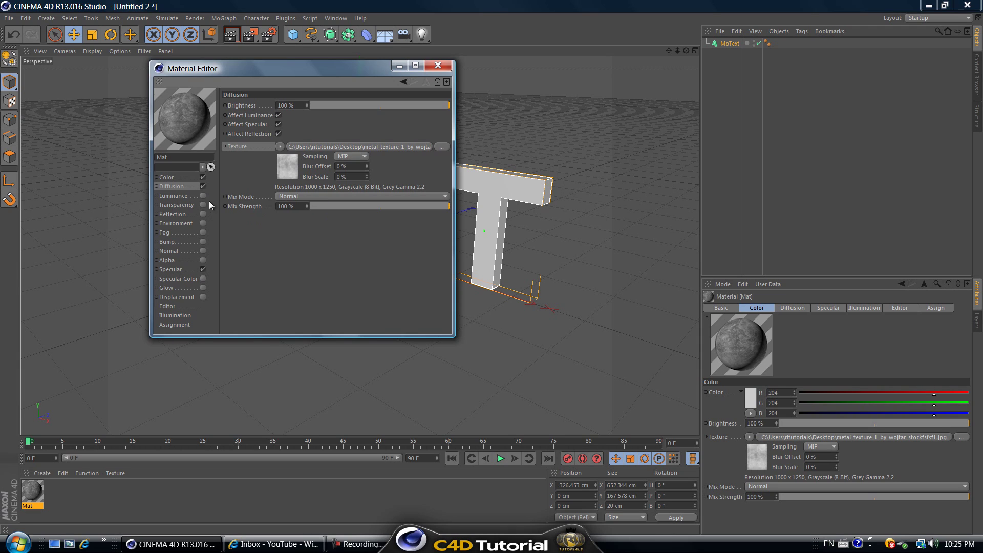
Enable the material's Luminance channel and paste the copied metal texture into it.
click(175, 195)
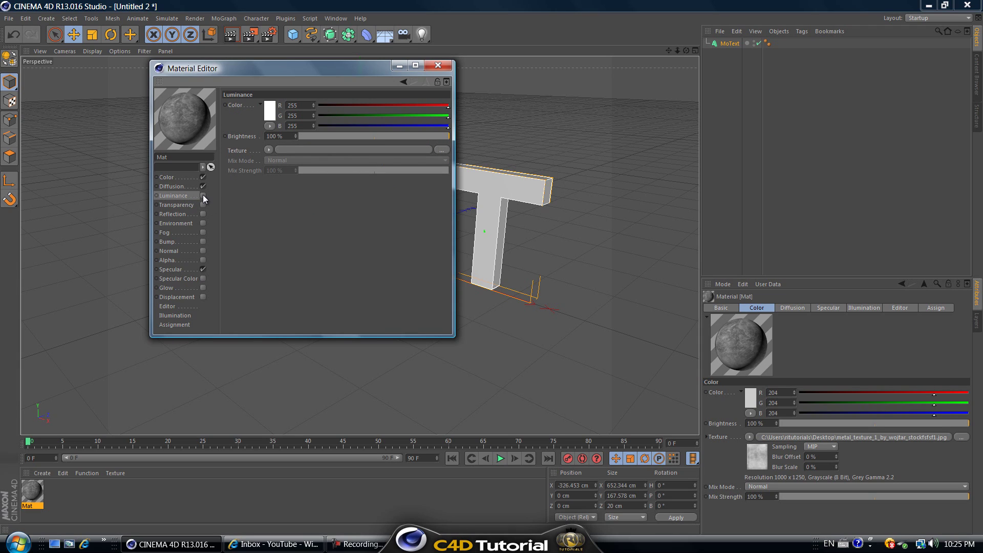
click(203, 195)
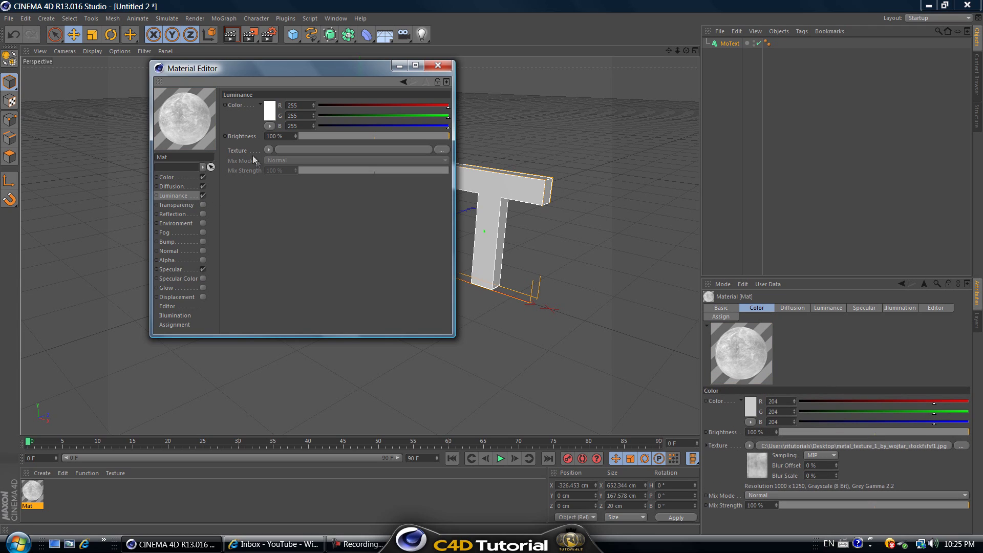
right_click(238, 150)
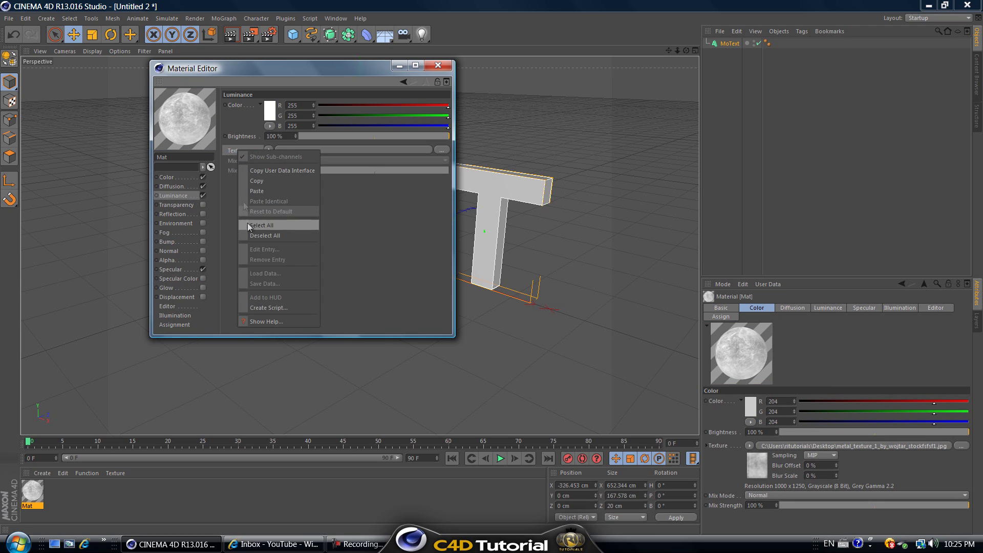
click(259, 190)
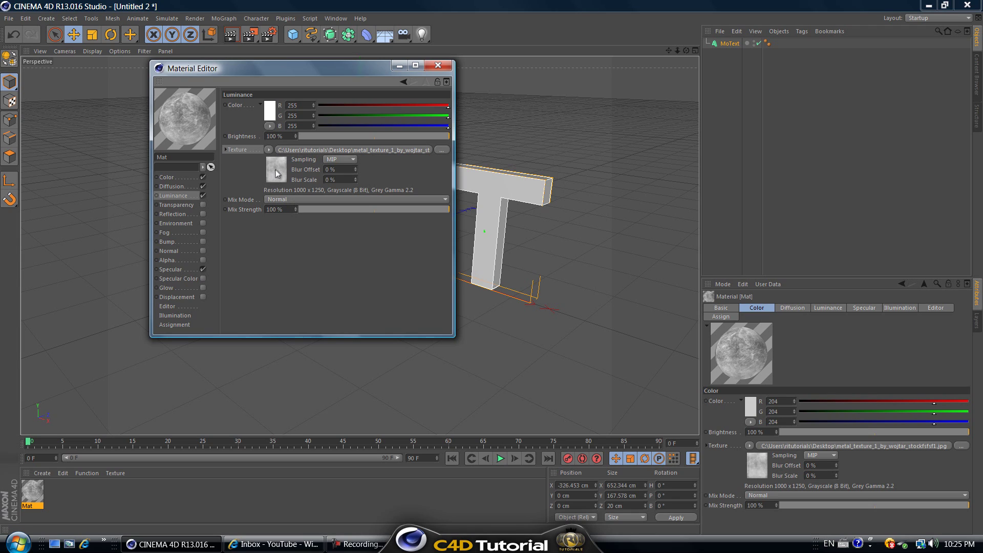
Set the Luminance texture's mix mode to Multiply and the luminance color to orange (R 255, G 93, B 0).
click(284, 198)
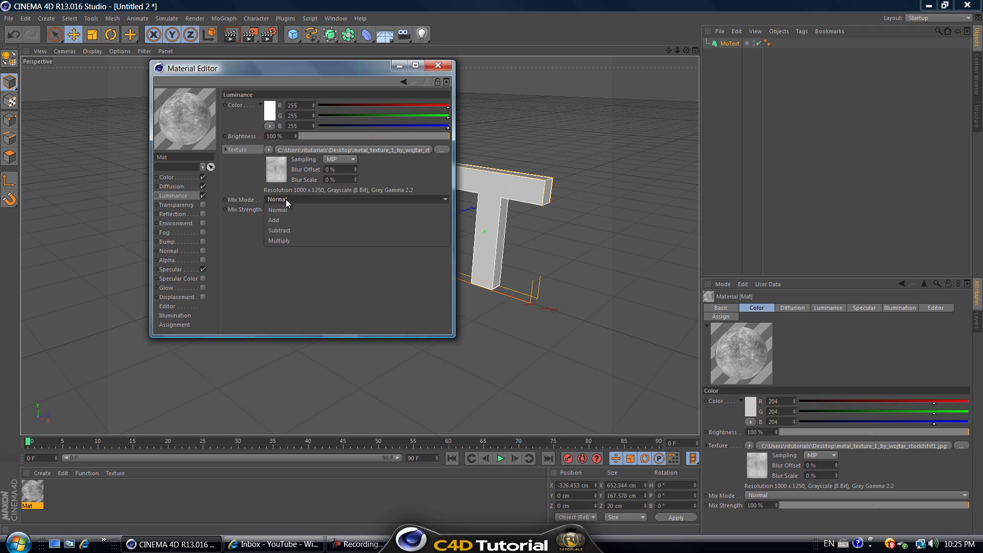
click(281, 240)
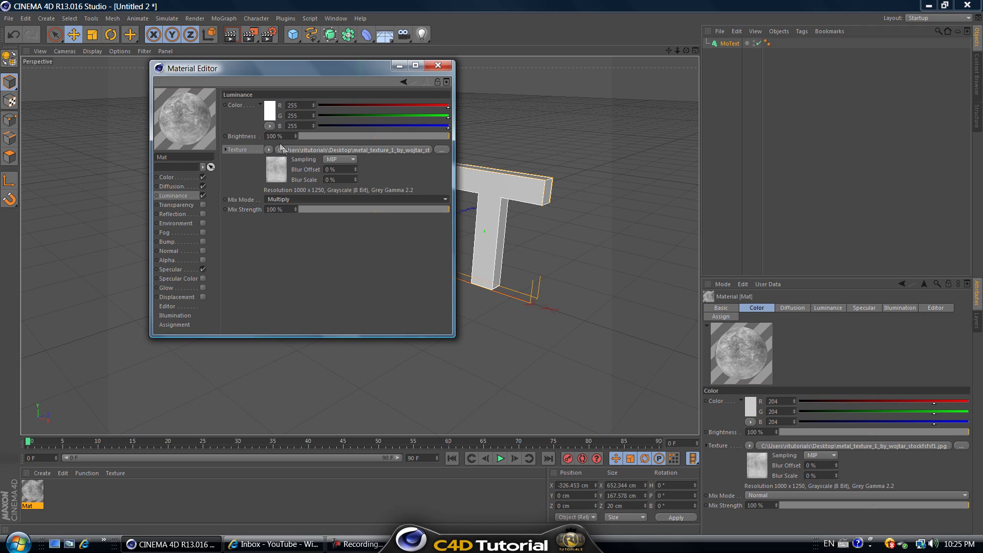
click(270, 111)
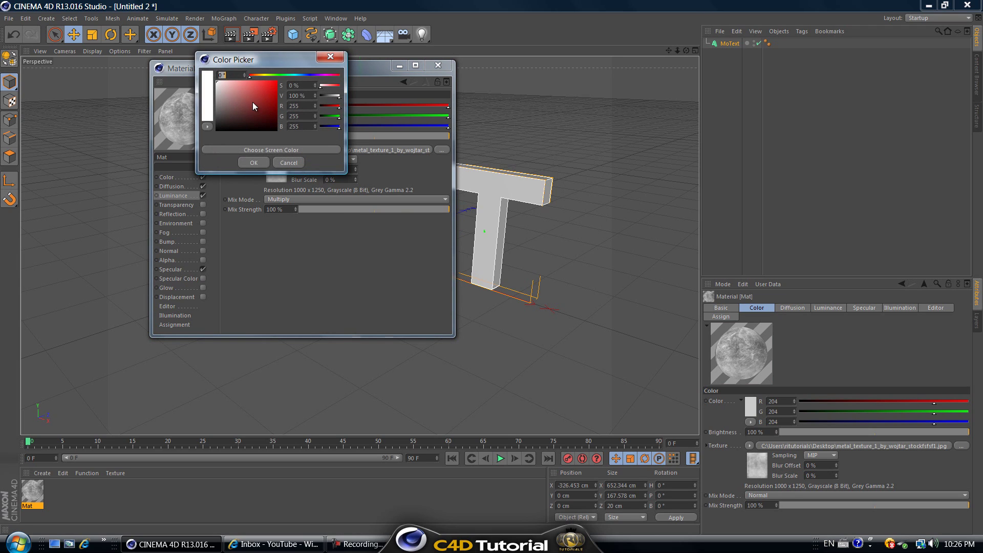
mouse_move(253, 103)
mouse_down()
mouse_move(274, 80)
mouse_move(257, 78)
mouse_up()
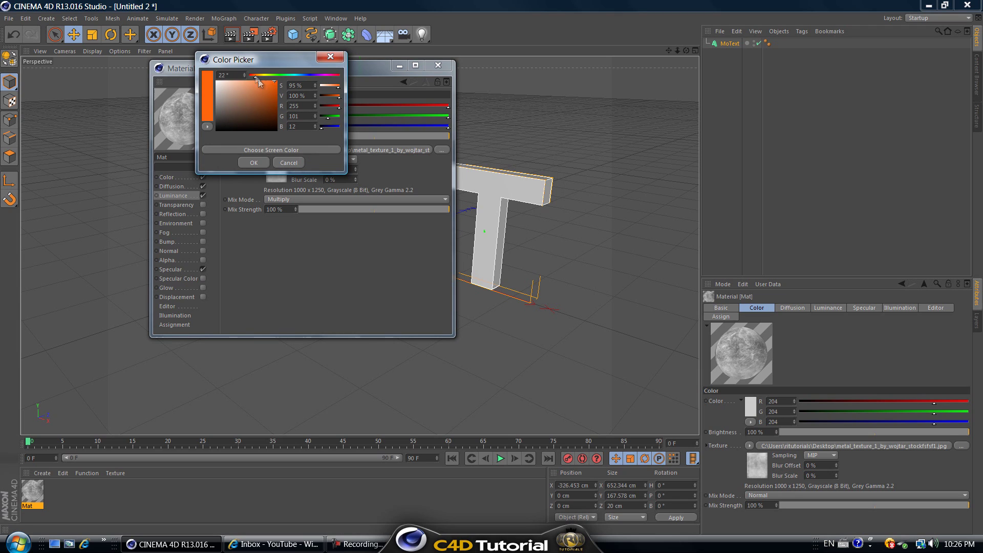
click(254, 163)
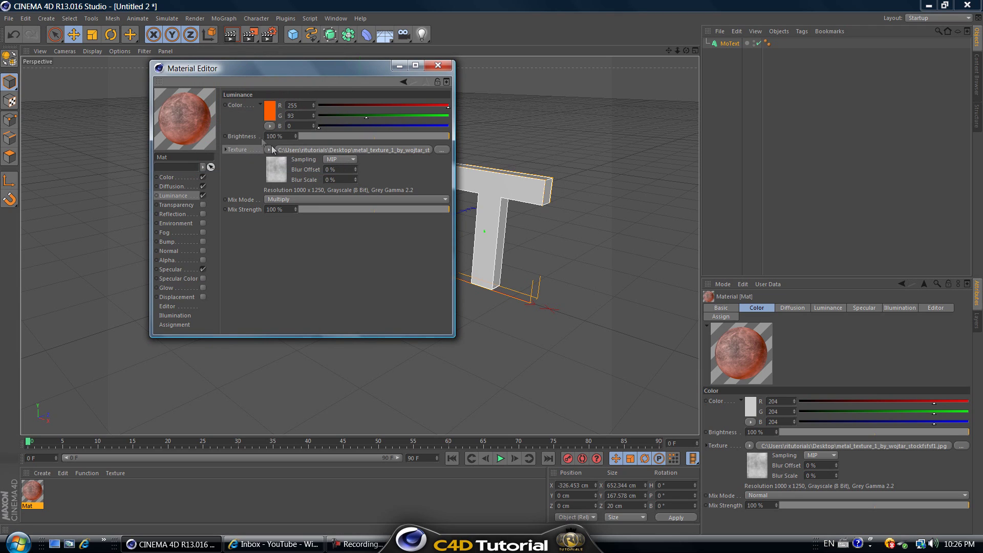
Raise the material's Luminance brightness to 170%.
click(296, 133)
drag(297, 133, 297, 135)
click(297, 133)
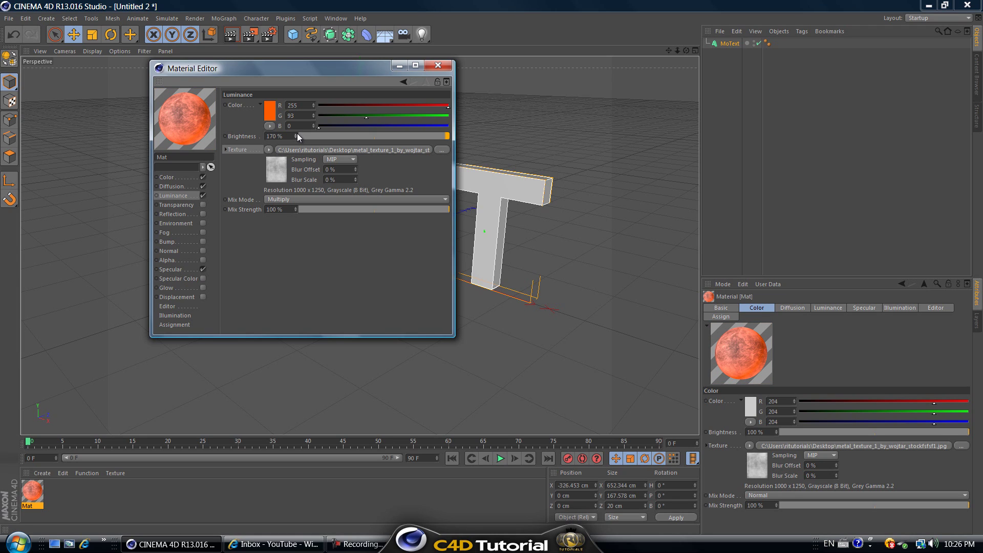
Wrap the Luminance texture in a Filter shader and lower the filter's contrast to about -54%.
click(268, 149)
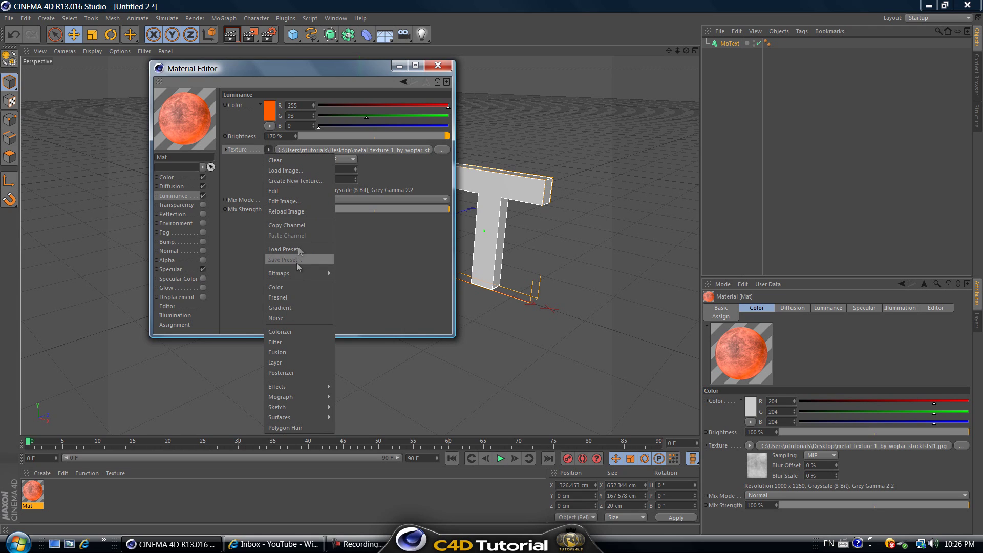
click(283, 343)
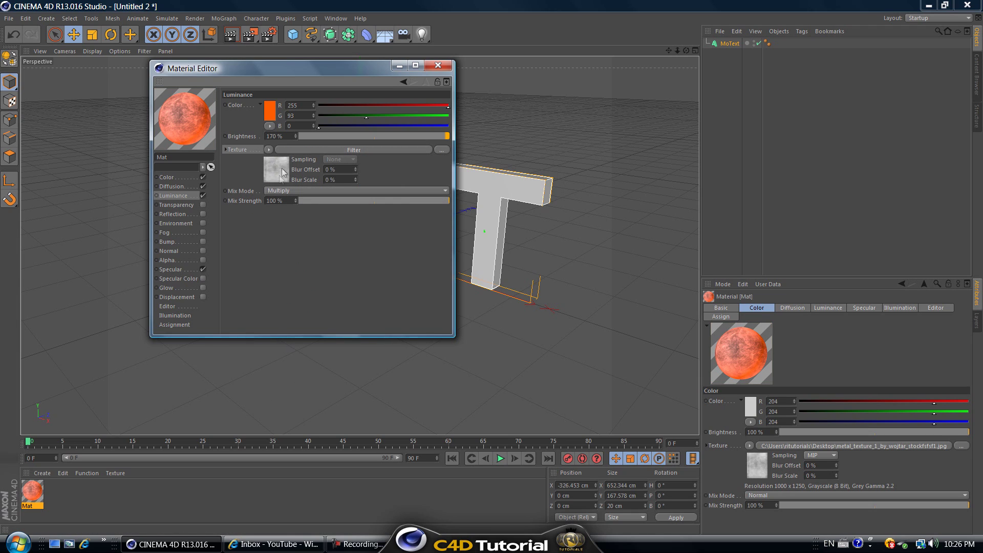
click(363, 151)
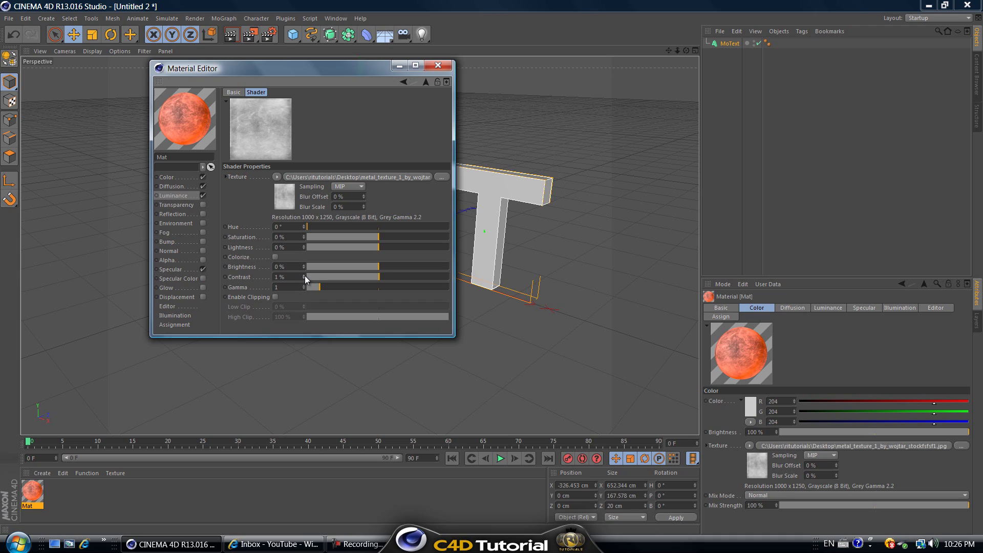
drag(305, 275, 303, 275)
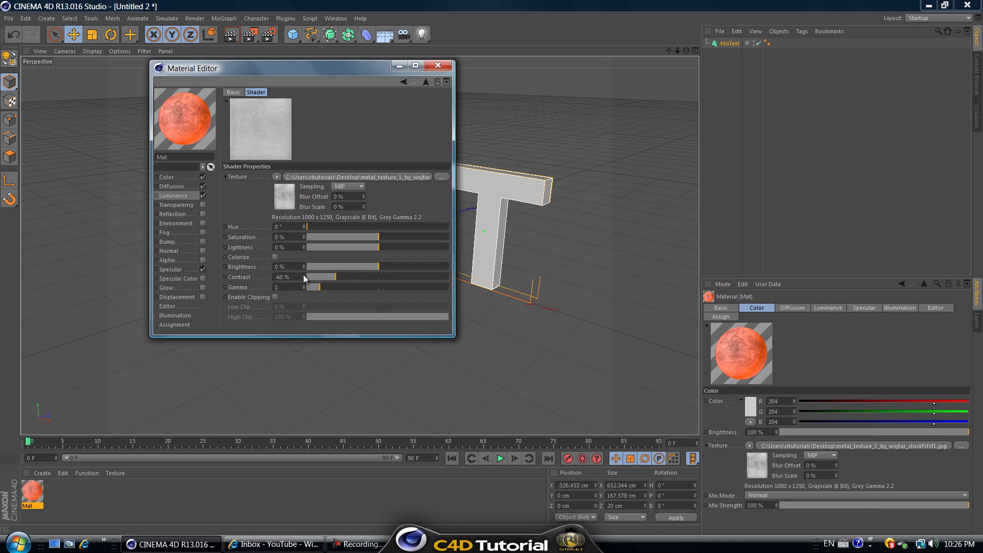
drag(303, 275, 303, 274)
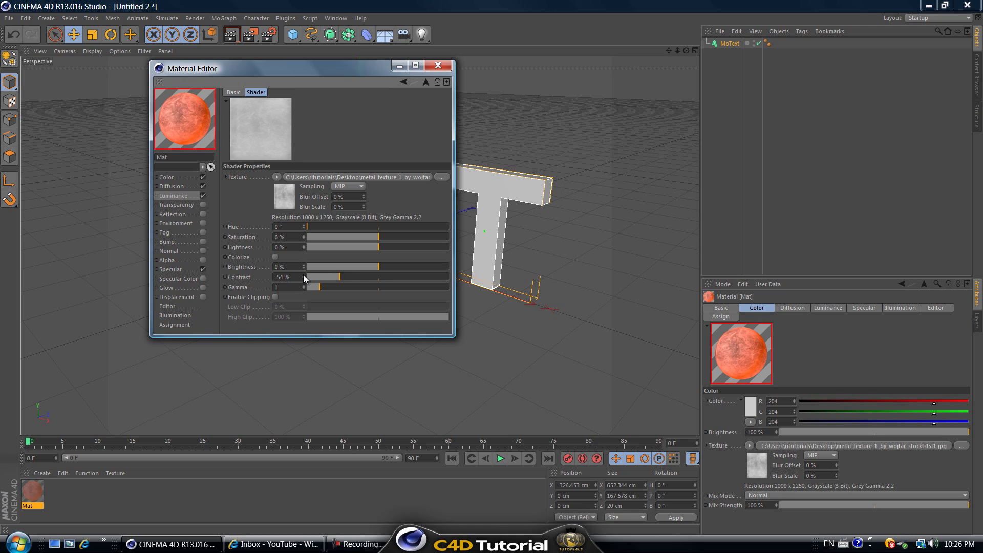
click(177, 195)
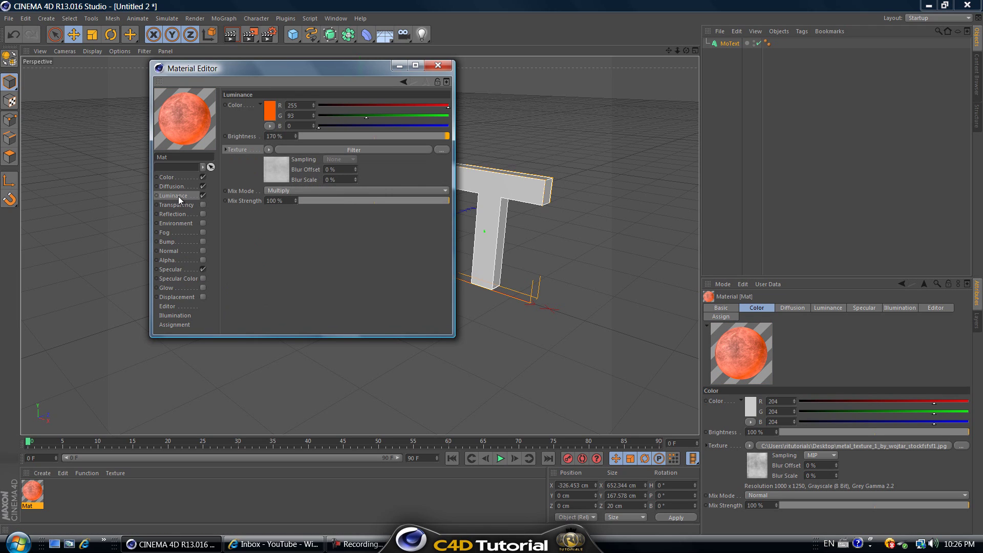
Enable the material's Reflection channel and paste the copied metal texture into it.
click(203, 214)
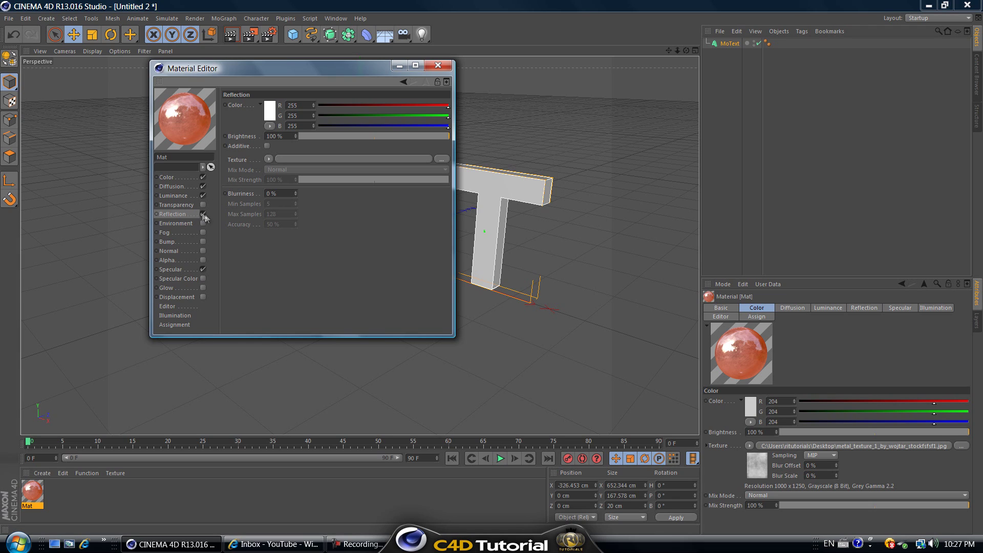
right_click(239, 161)
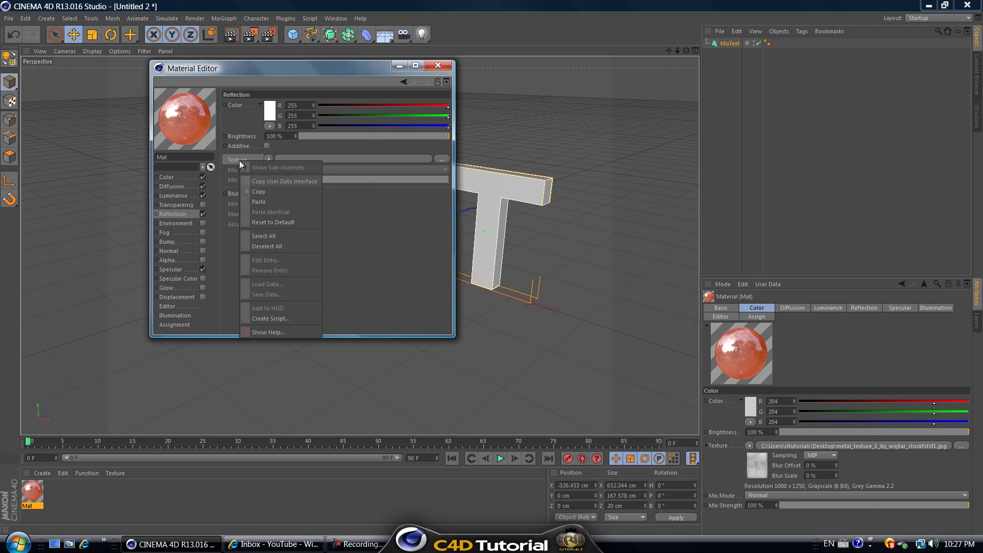
click(260, 201)
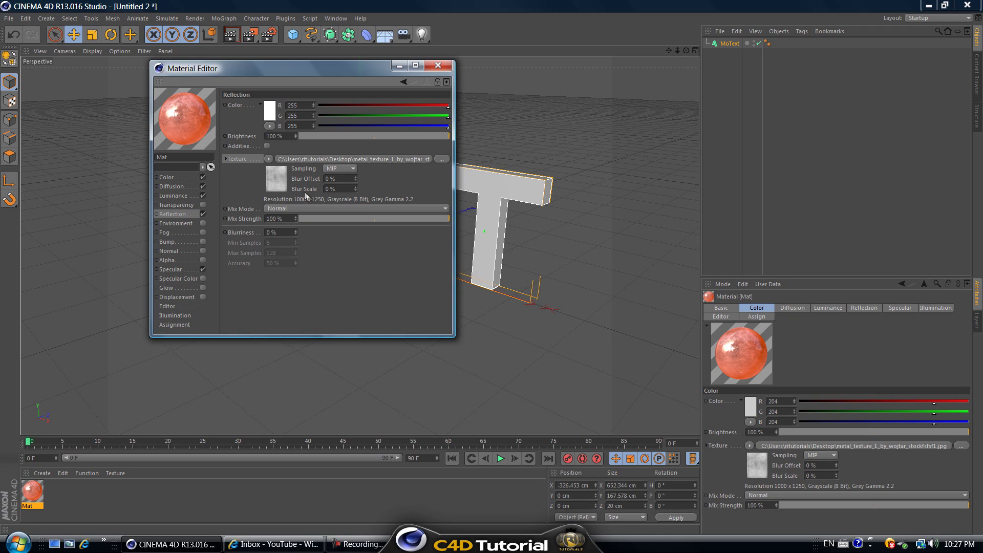
Set the Reflection texture's mix mode to Multiply and reduce the reflection brightness.
click(279, 210)
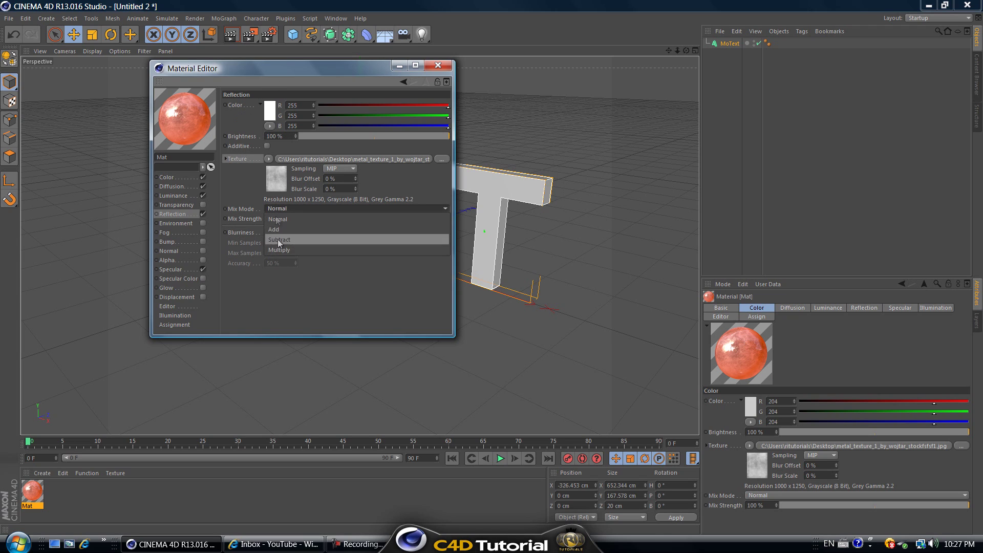
click(278, 250)
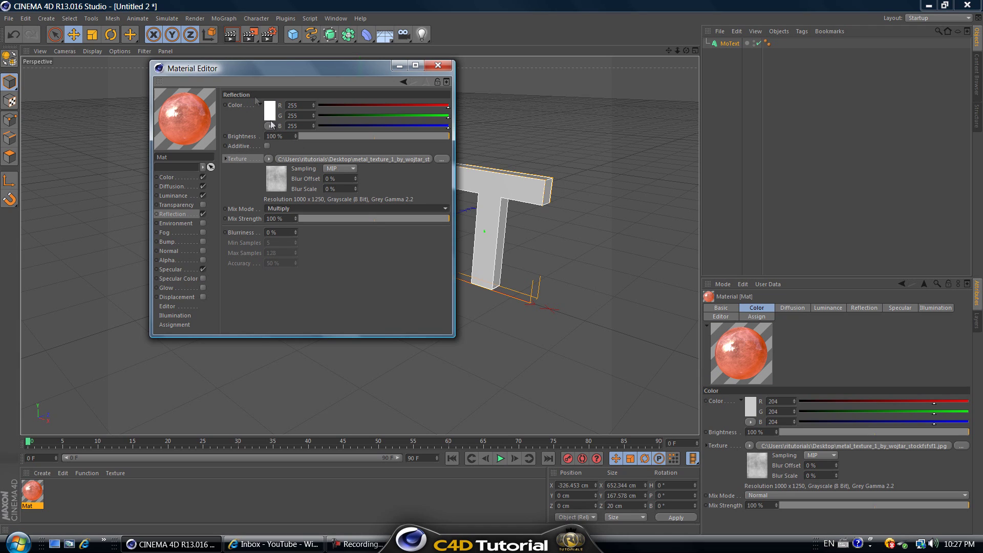
drag(297, 135, 297, 138)
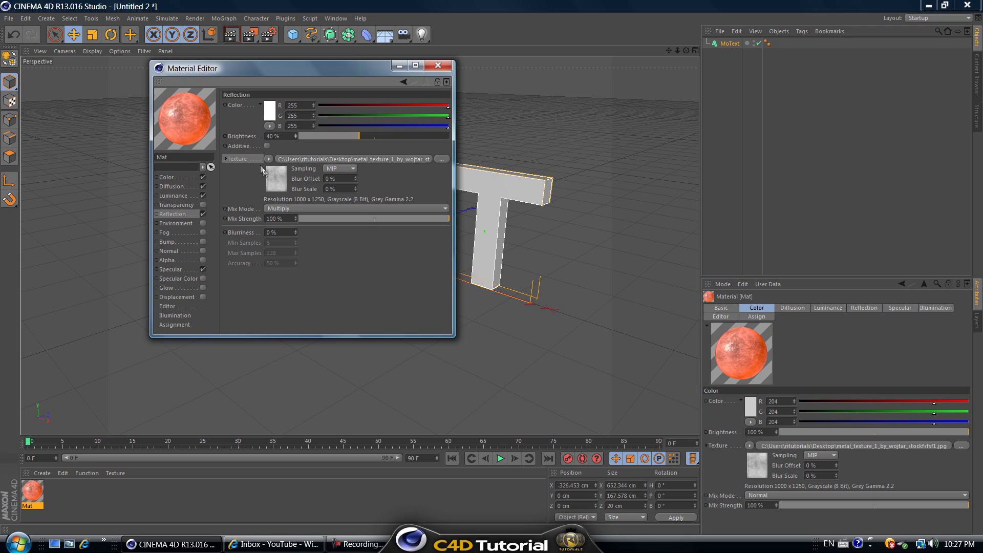
drag(289, 135, 294, 137)
Enable the Bump channel with the copied metal texture and set its strength to 140%.
click(203, 241)
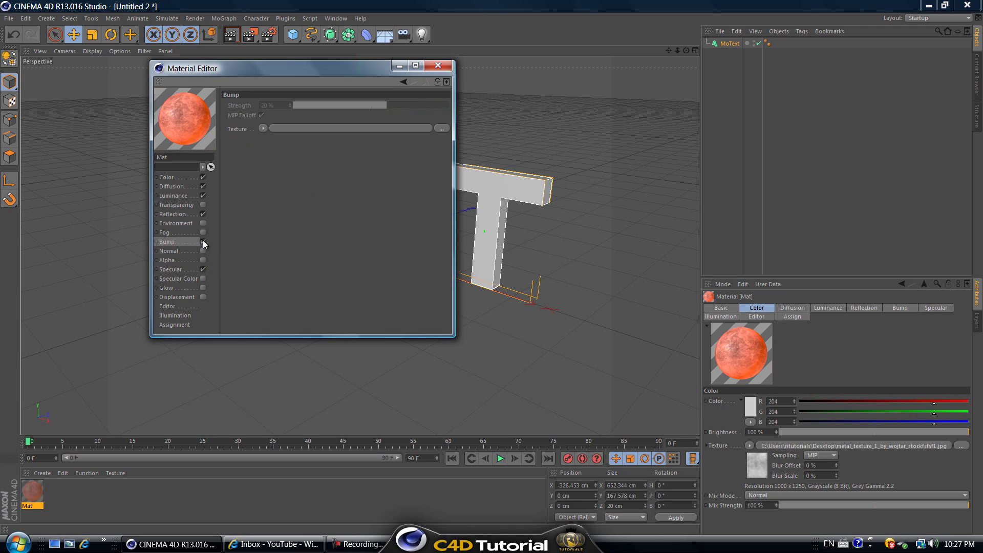
right_click(244, 129)
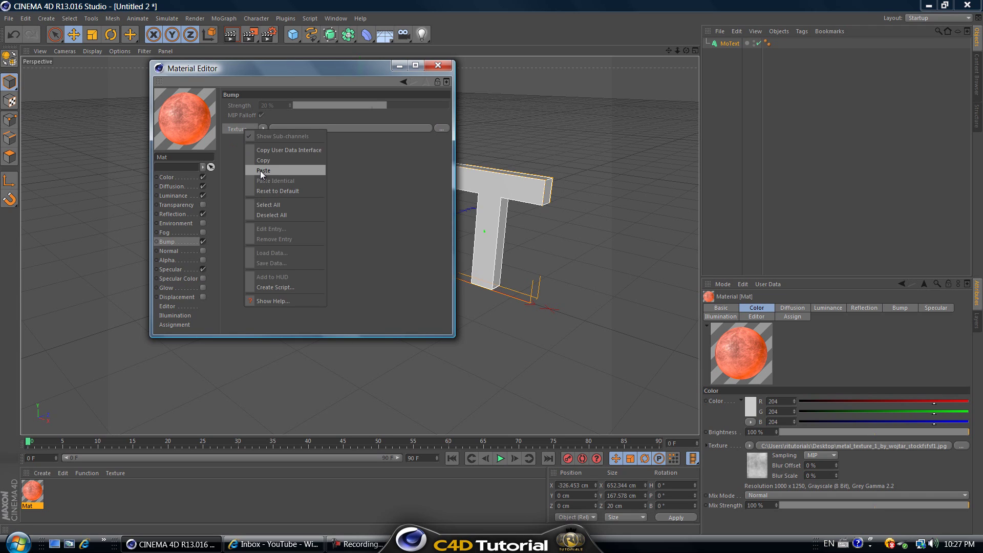
click(260, 171)
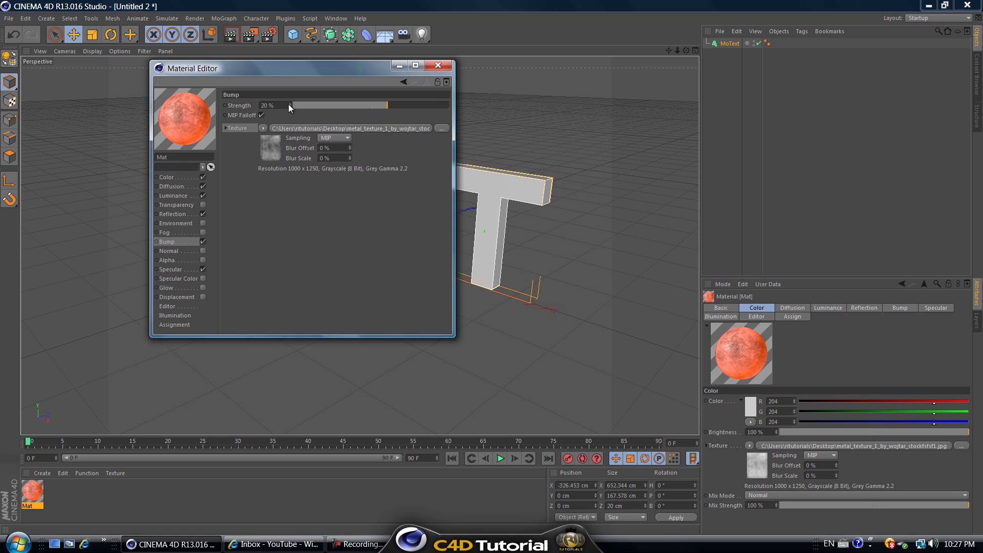
drag(288, 103, 288, 104)
drag(289, 103, 288, 104)
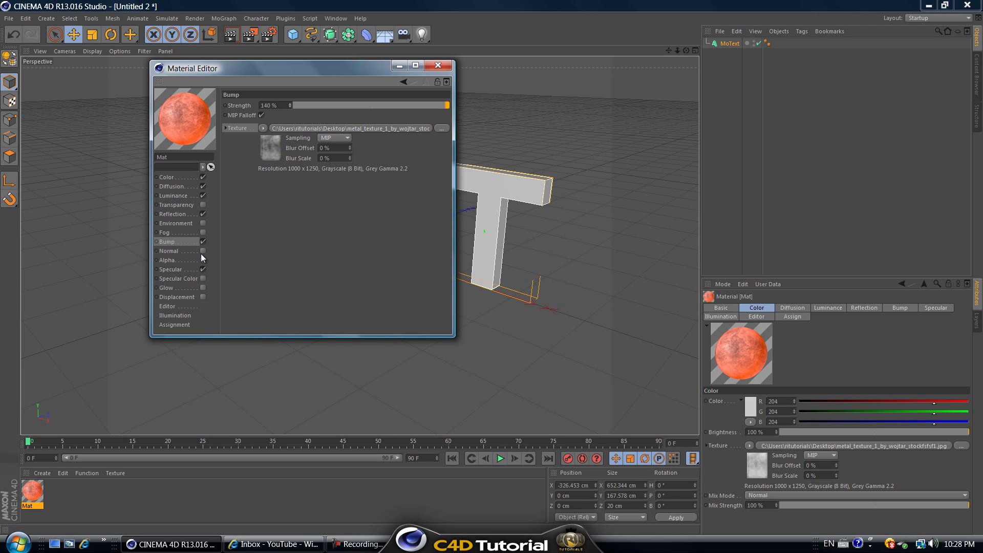
Enable the material's Glow channel with inner and outer strength at 20% each, and close the material editor.
click(203, 287)
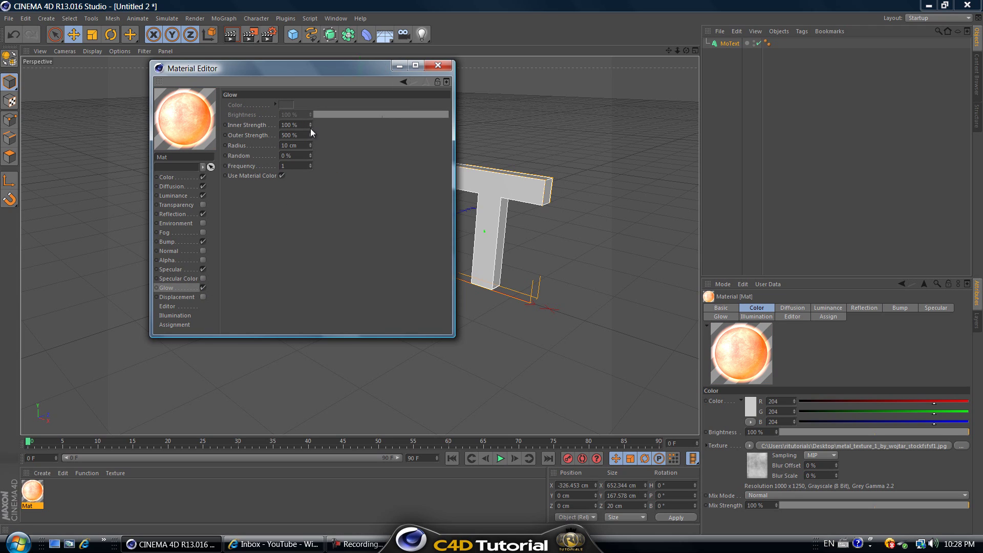
drag(310, 128, 310, 122)
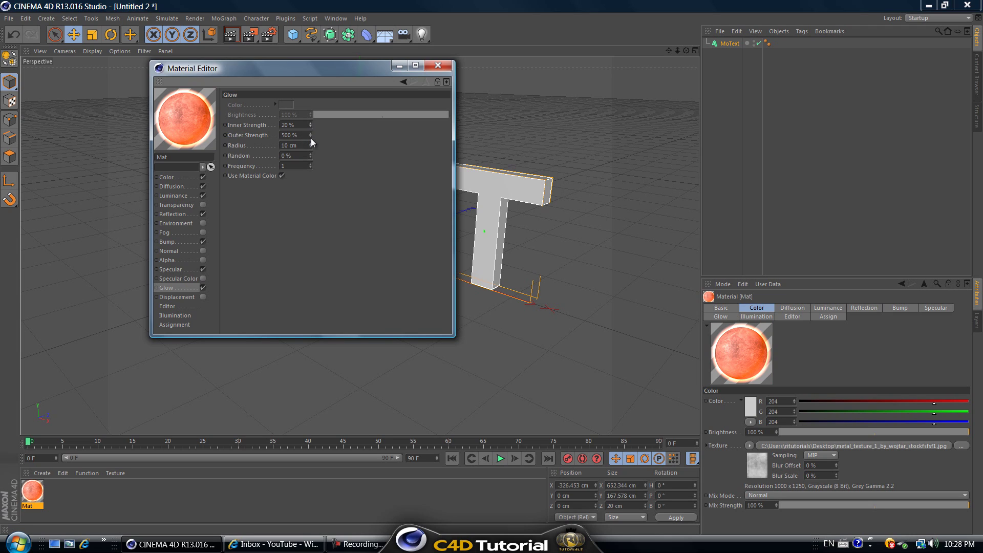
drag(311, 140, 311, 134)
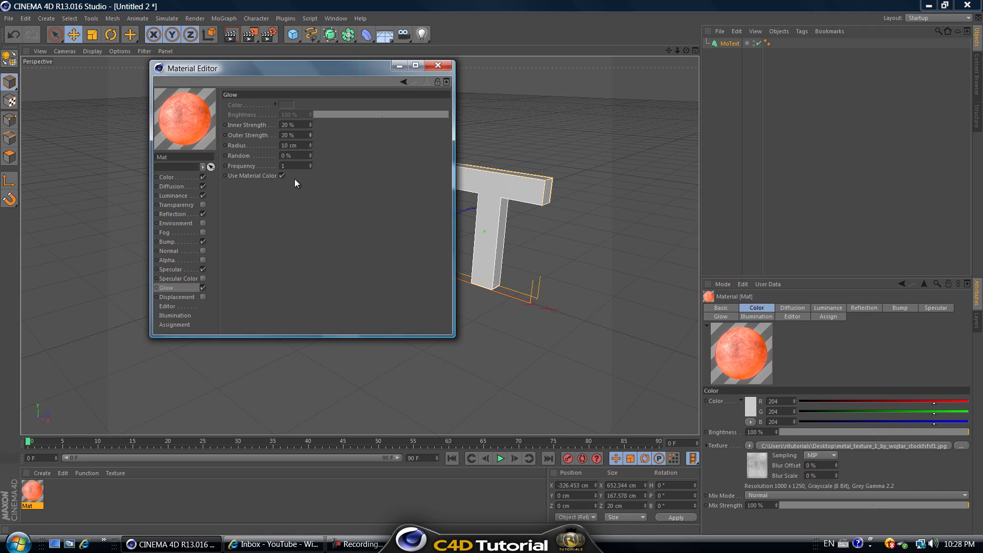
click(186, 195)
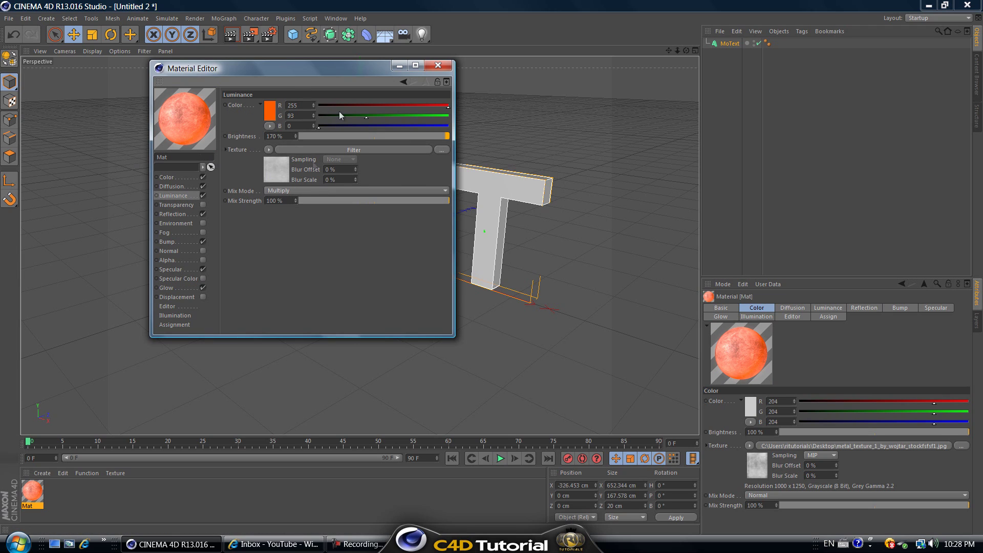
click(439, 66)
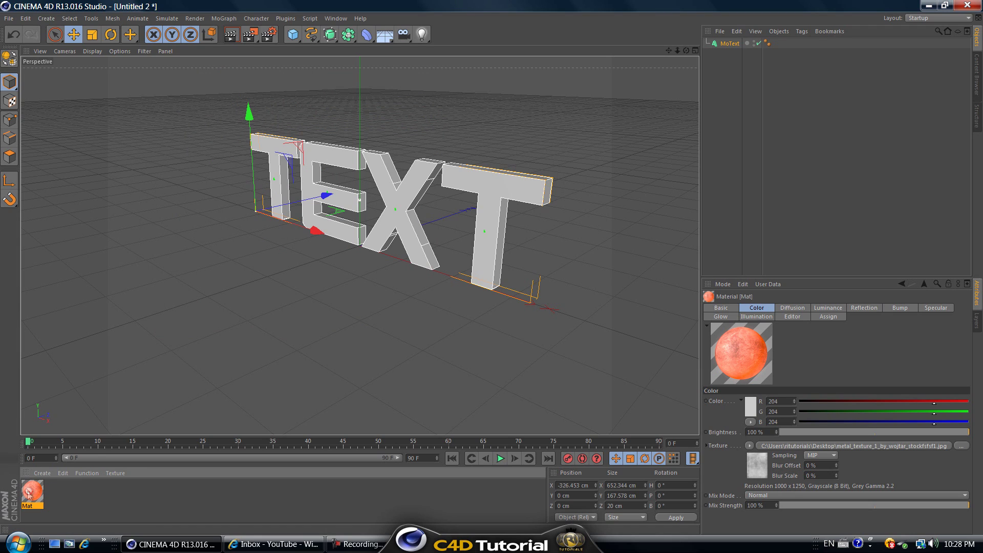
Apply the metal material to the 3D text with seamless tiling and Cubic projection.
drag(32, 494, 410, 204)
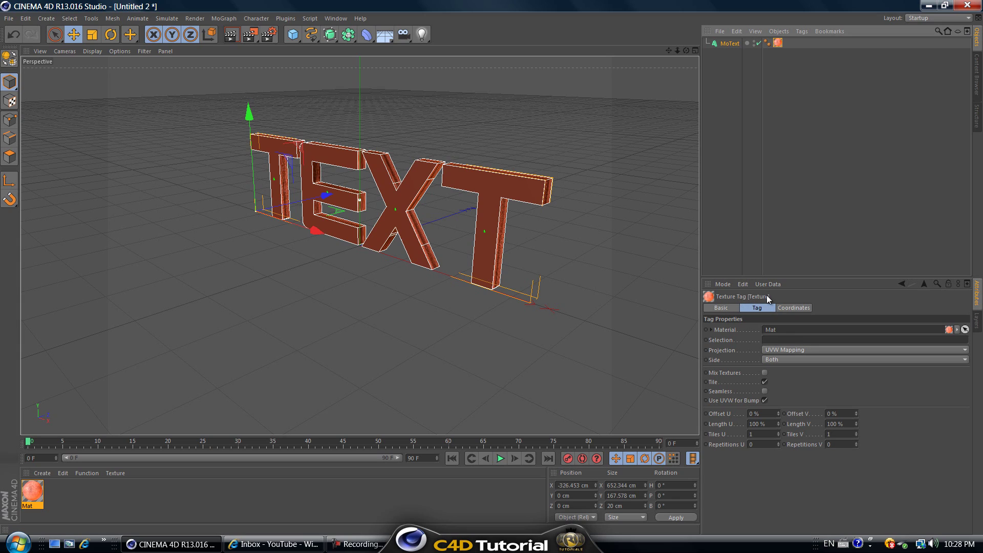
click(764, 392)
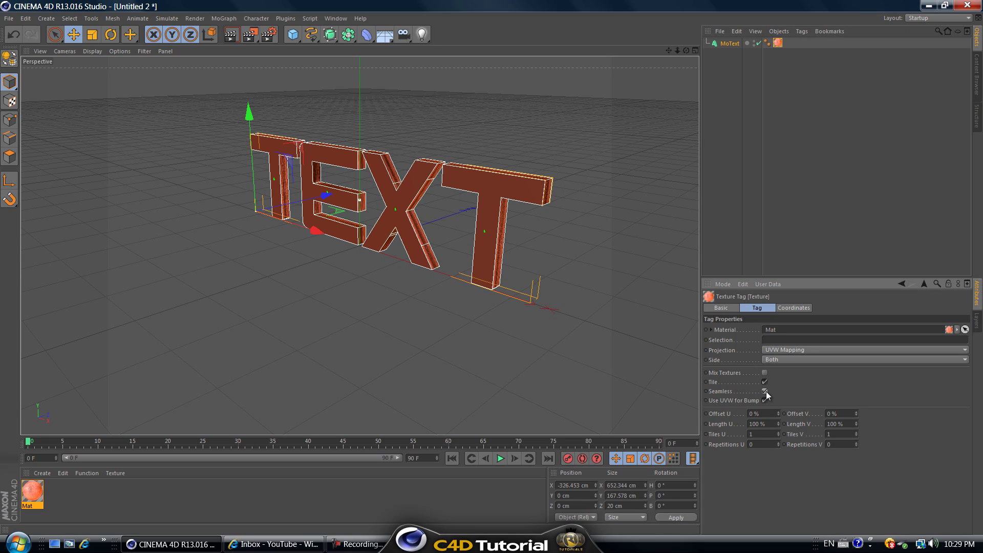
click(787, 361)
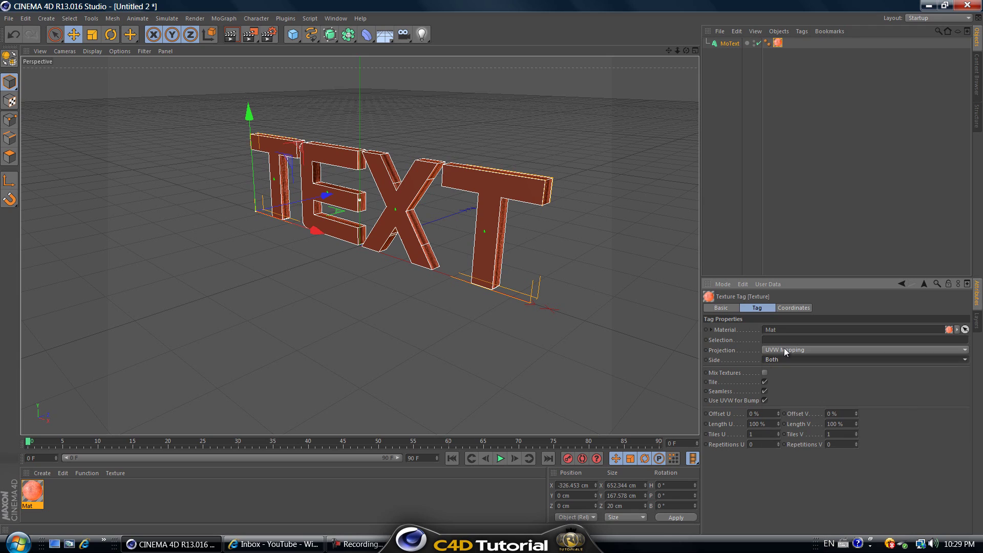
click(784, 348)
click(779, 391)
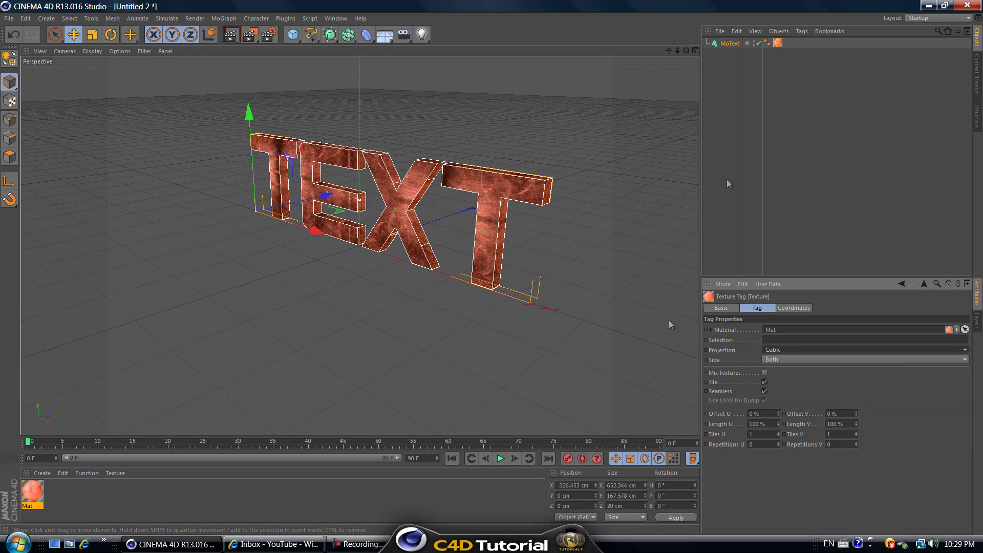
Set the MoText object's depth to 50.
click(727, 44)
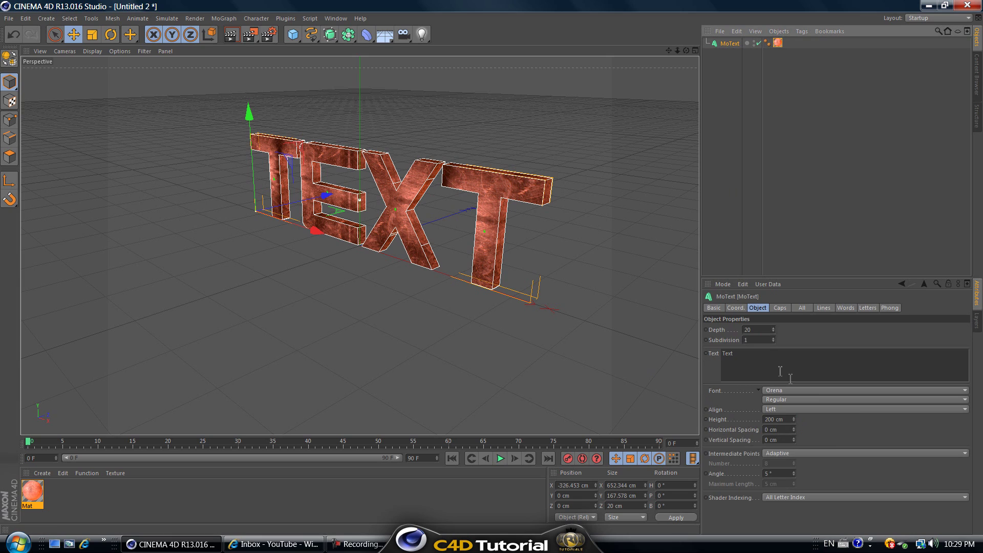
drag(773, 329, 772, 330)
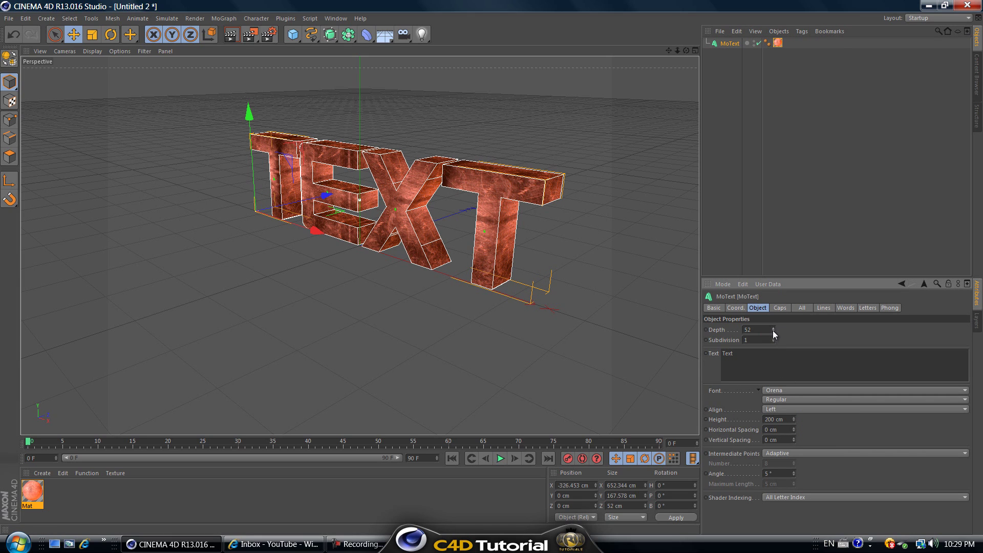
Set both the start and end caps of the MoText object to Fillet Cap.
click(781, 308)
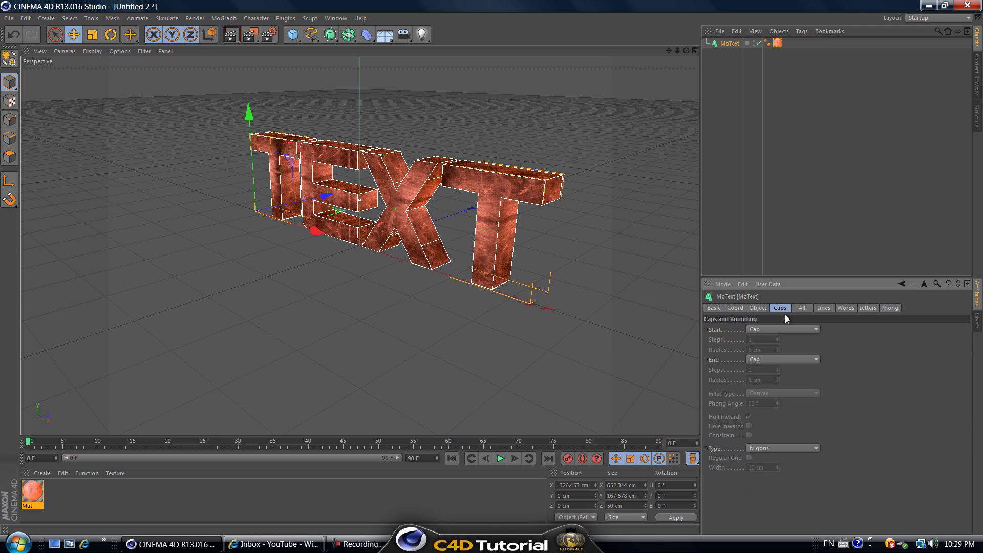
click(757, 330)
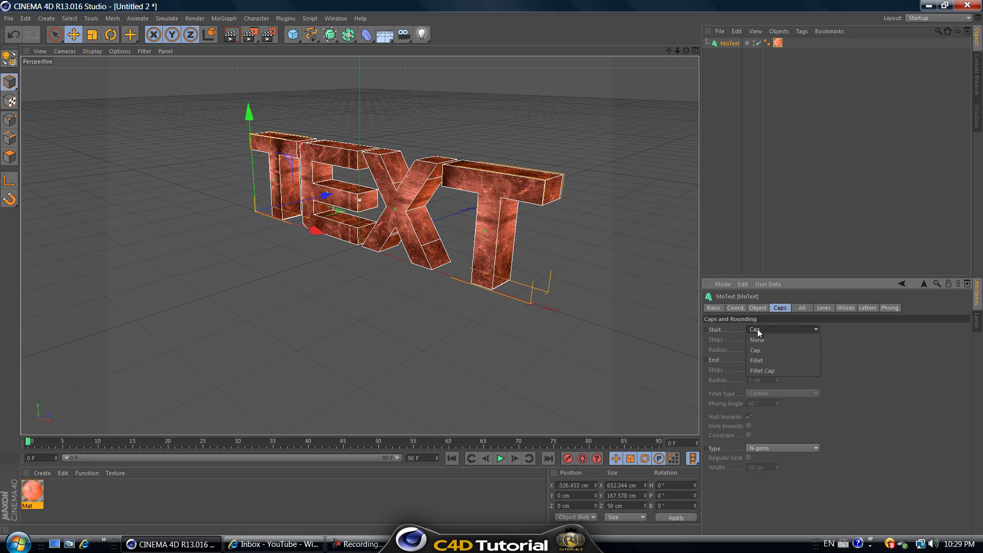
click(758, 370)
click(760, 358)
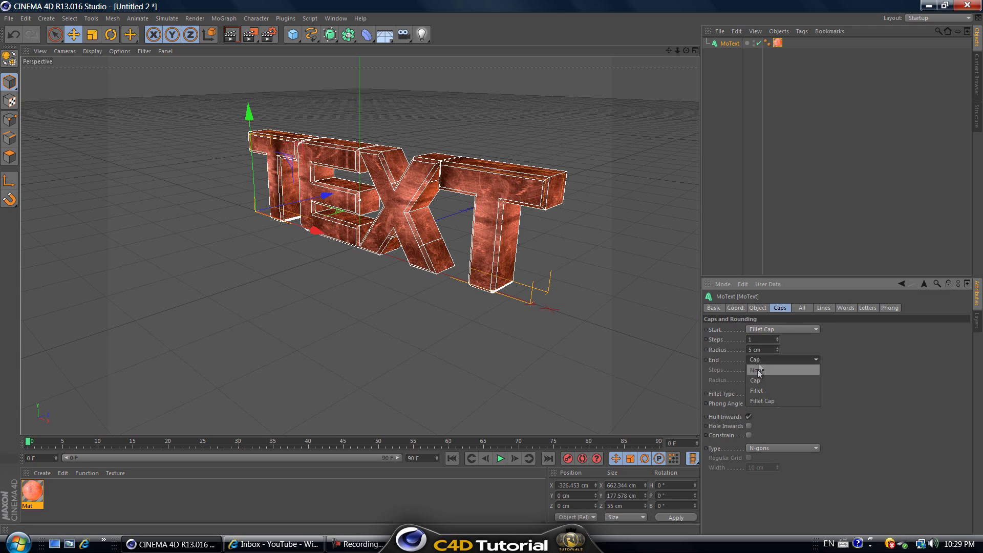
click(757, 401)
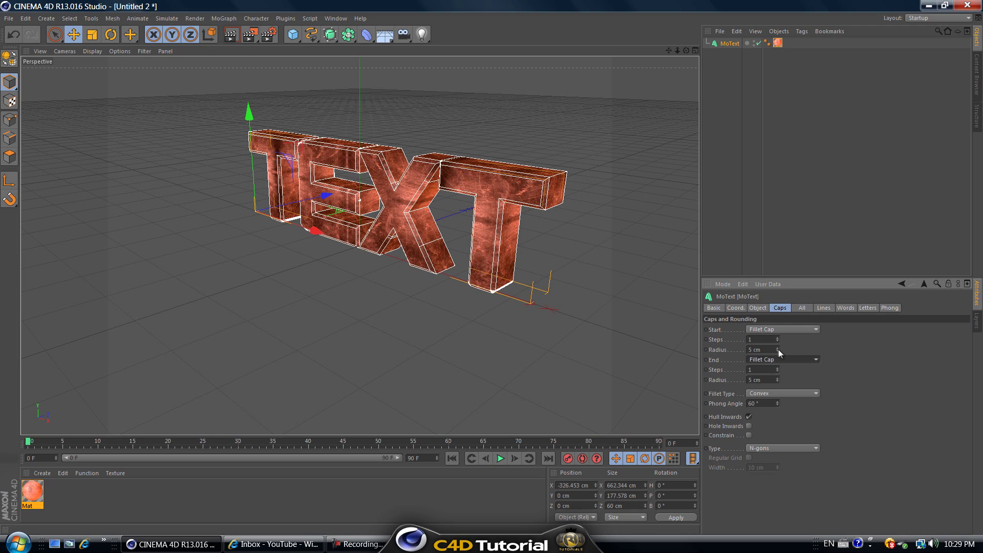
Set the fillet radius of the text's start and end caps to 2 cm each.
click(777, 351)
click(777, 351)
click(777, 351)
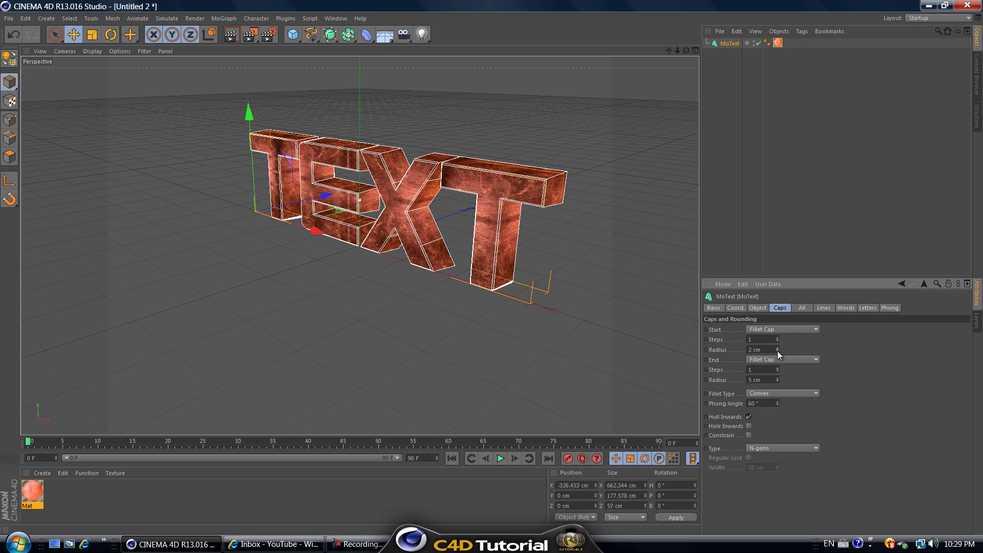
click(778, 382)
click(779, 382)
click(779, 382)
click(778, 382)
click(778, 382)
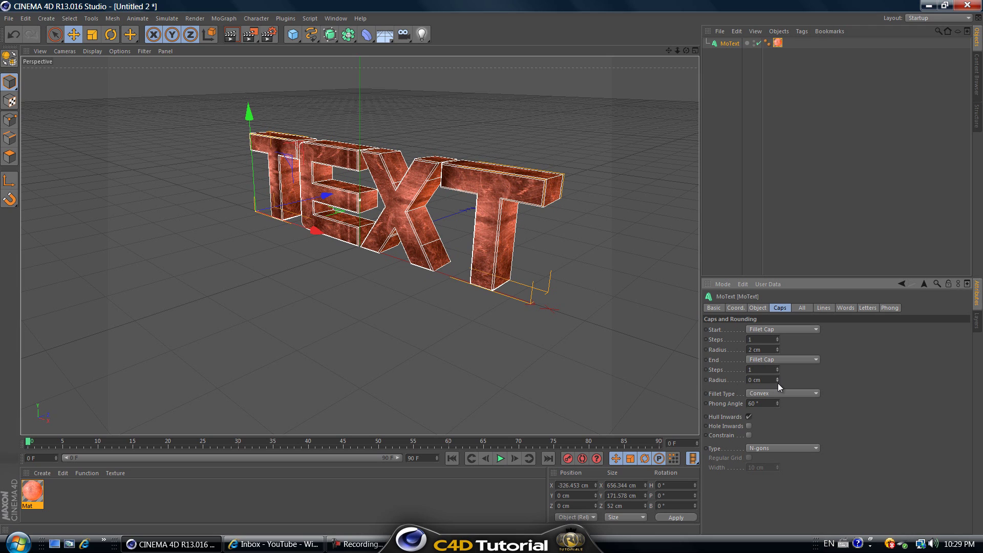
click(777, 378)
click(777, 378)
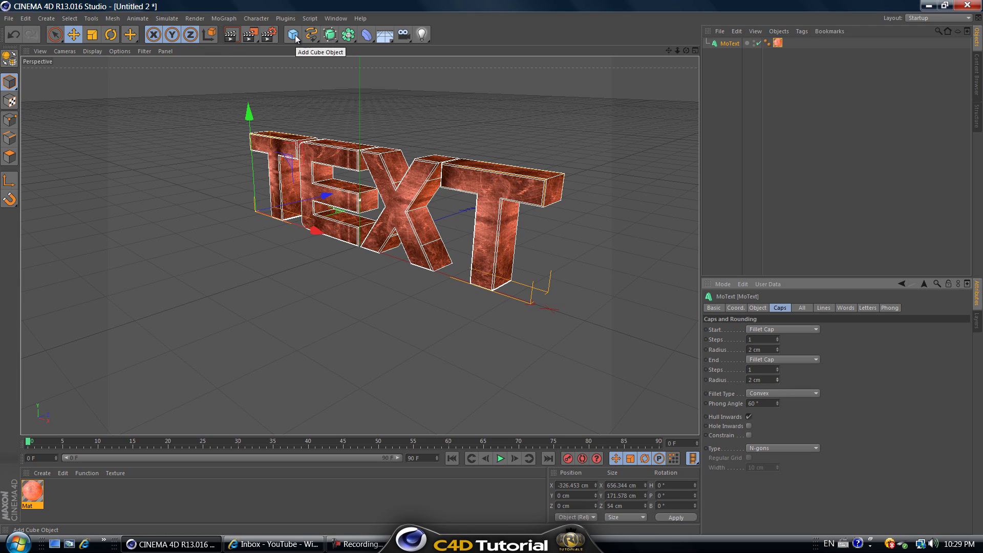
Delete the mistakenly added plane and add a Floor object to the scene instead.
drag(293, 35, 386, 61)
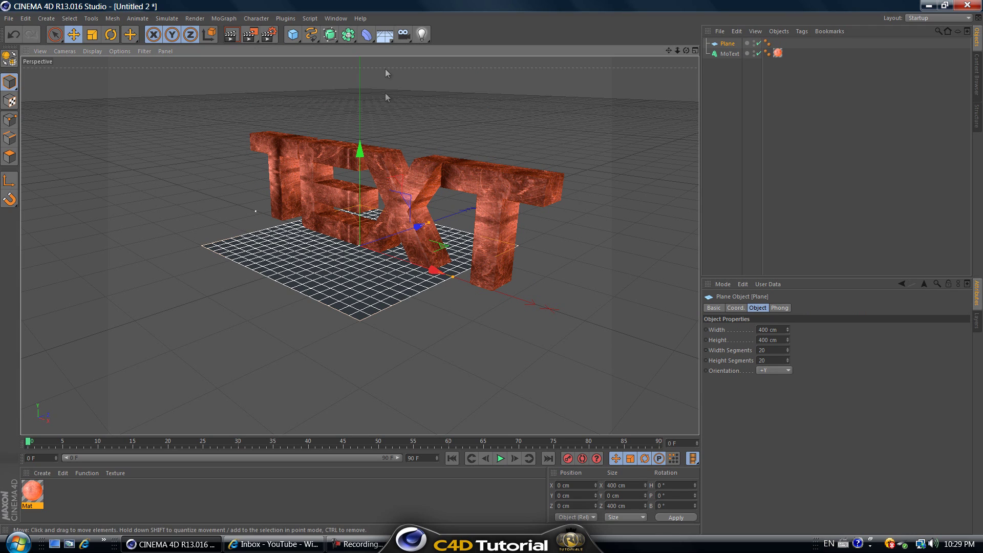
key(Delete)
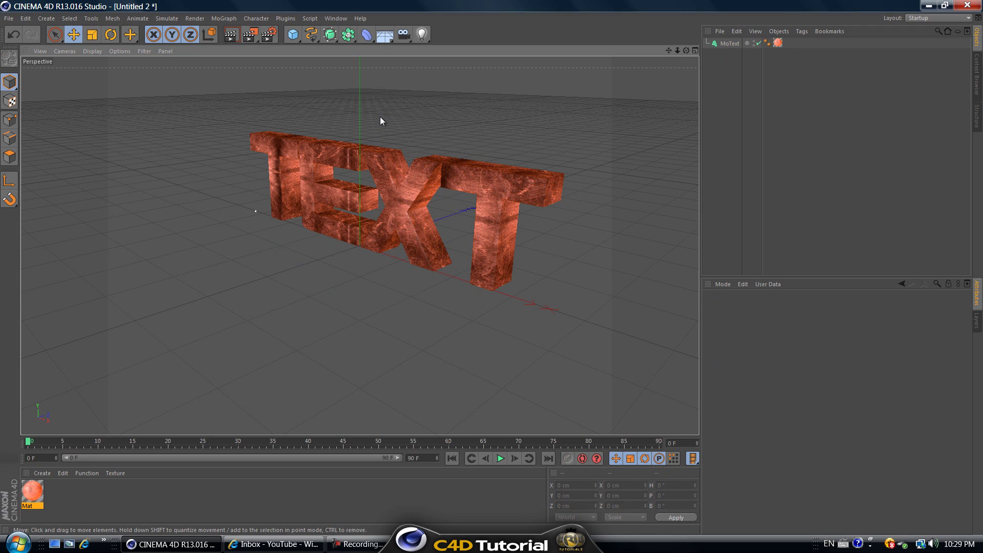
click(386, 34)
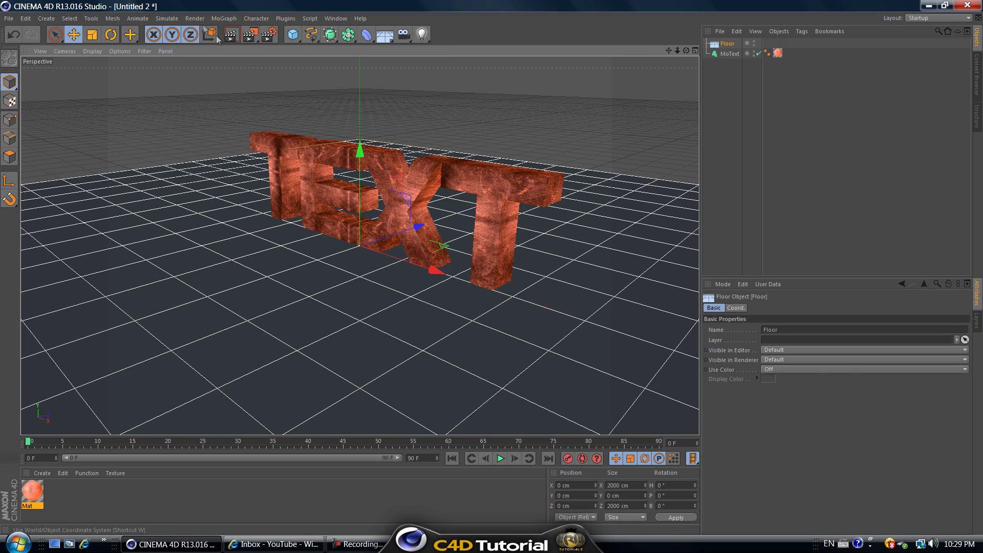
Add the Ambient Occlusion and Global Illumination effects to the render settings.
click(269, 36)
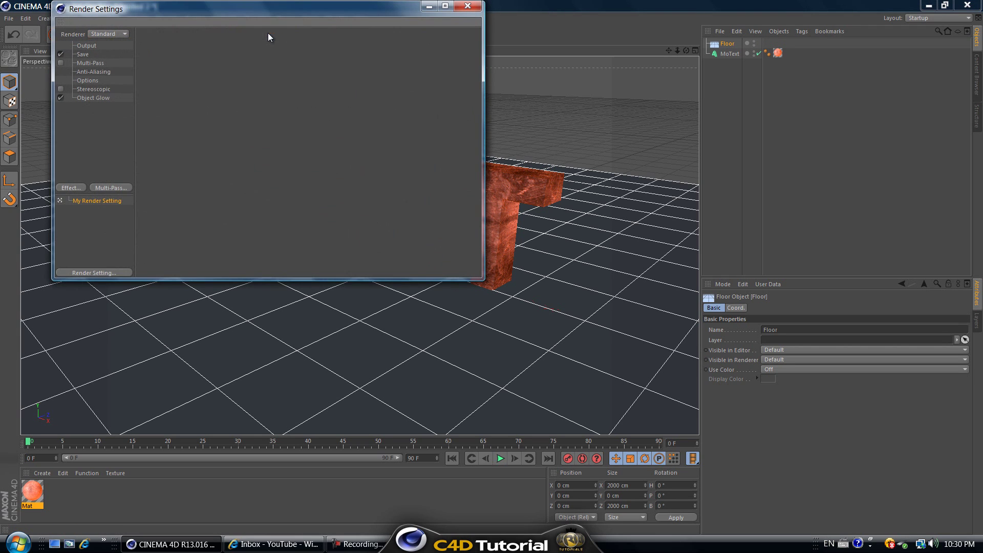
click(464, 7)
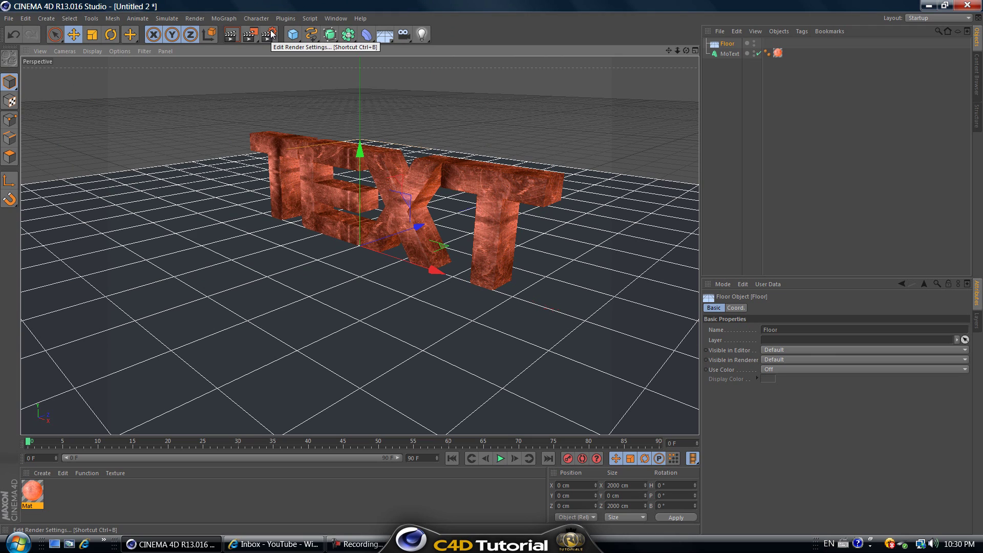
click(268, 35)
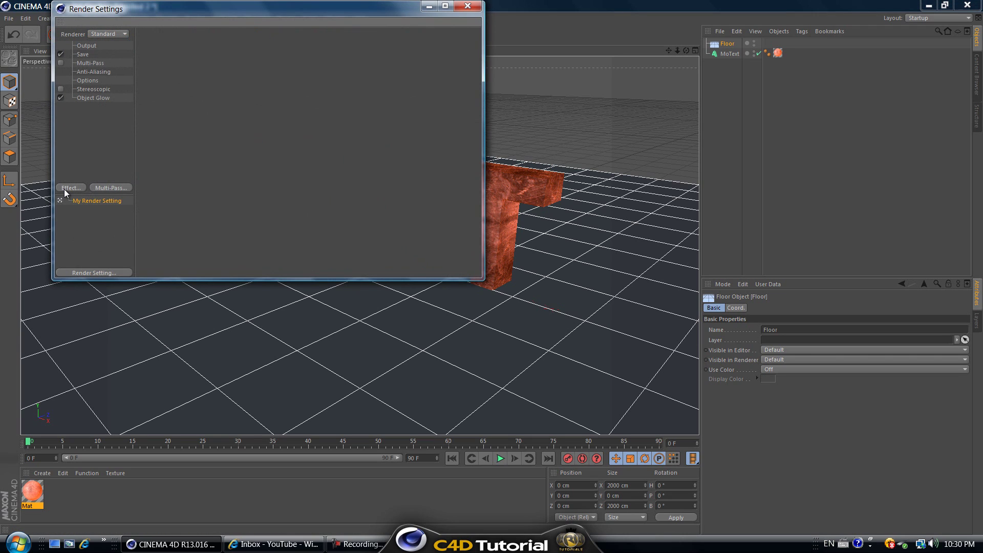
click(64, 190)
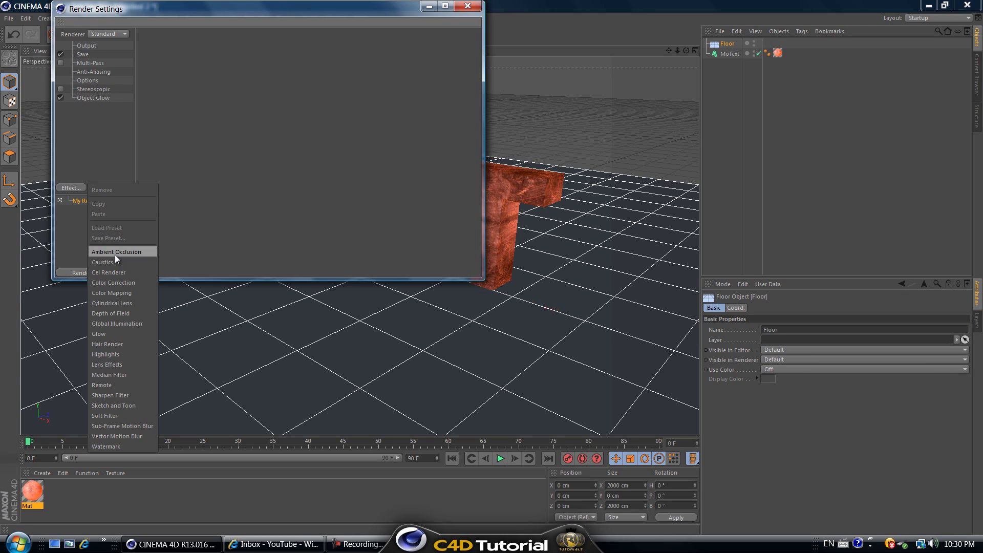
click(116, 252)
click(69, 188)
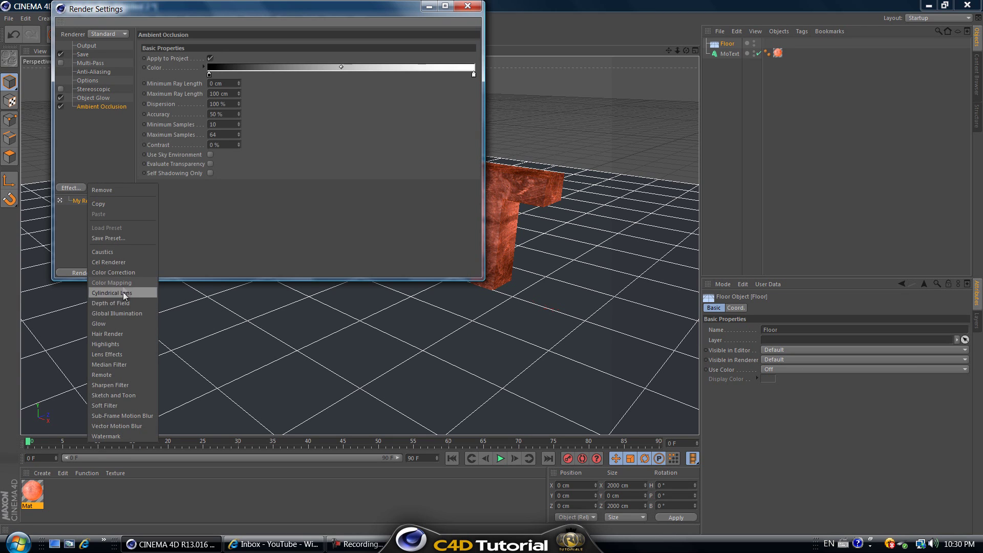
click(123, 314)
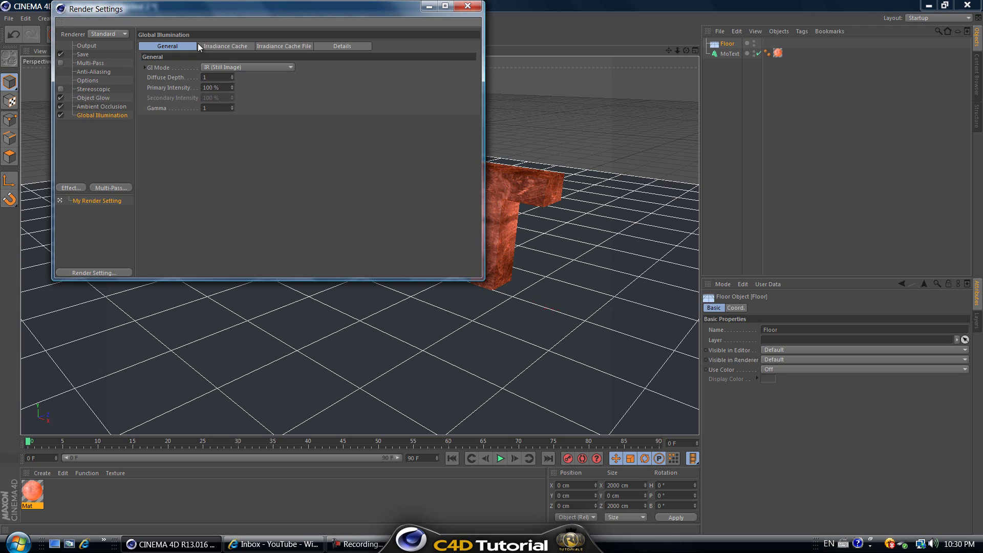
Set the Global Illumination irradiance cache's Stochastic Samples and Record Density to Low, and close the render settings.
click(222, 48)
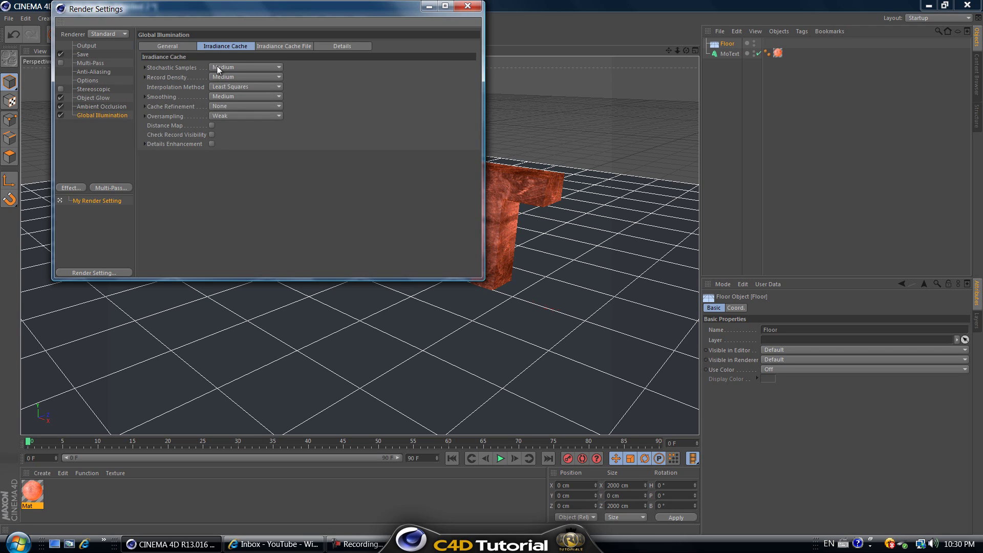
click(218, 68)
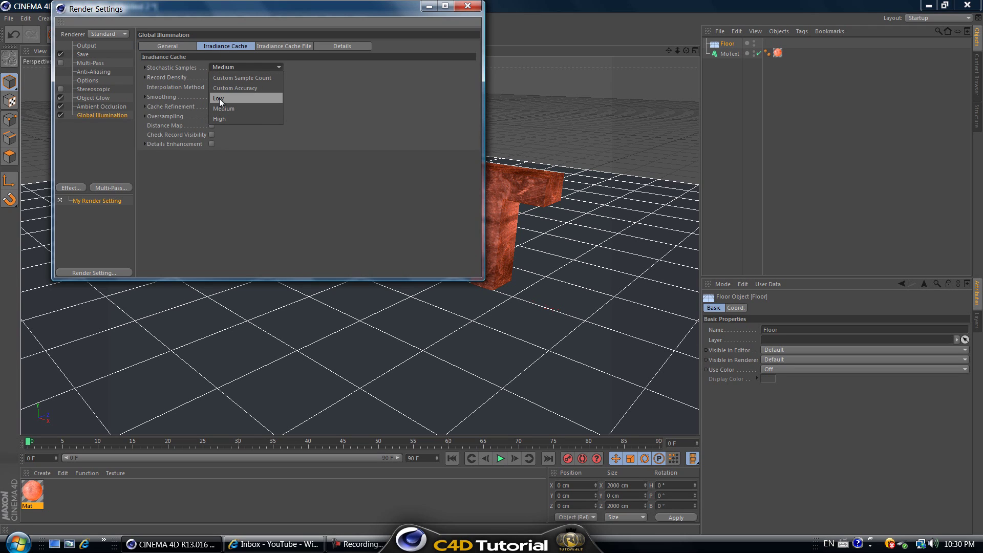
click(219, 98)
click(224, 77)
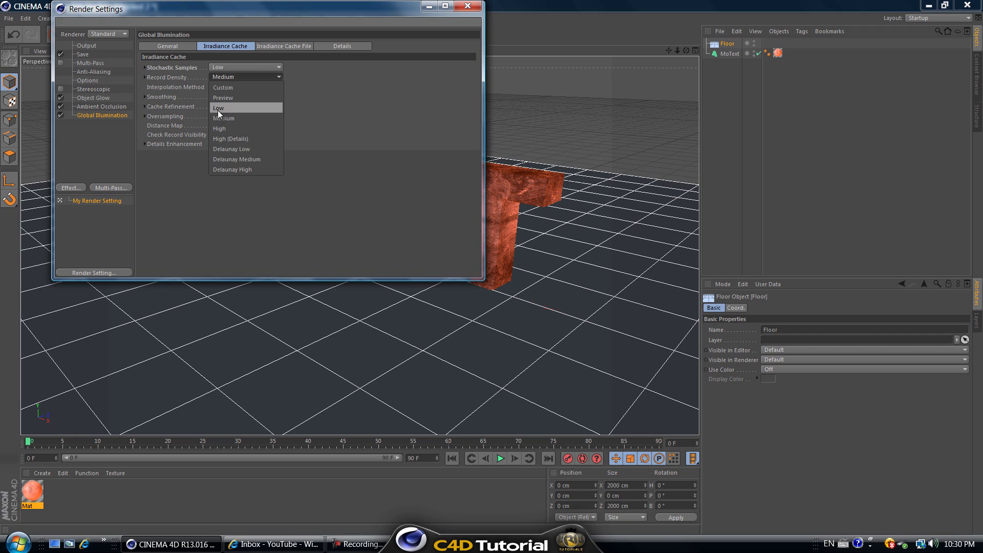
click(218, 108)
click(465, 7)
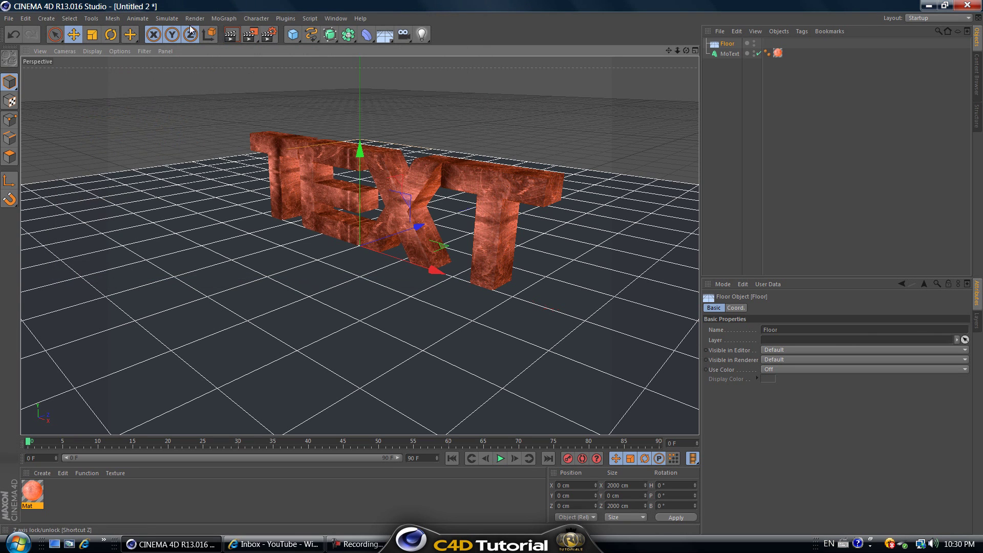
Render the perspective view to preview the glowing text on the floor.
click(230, 35)
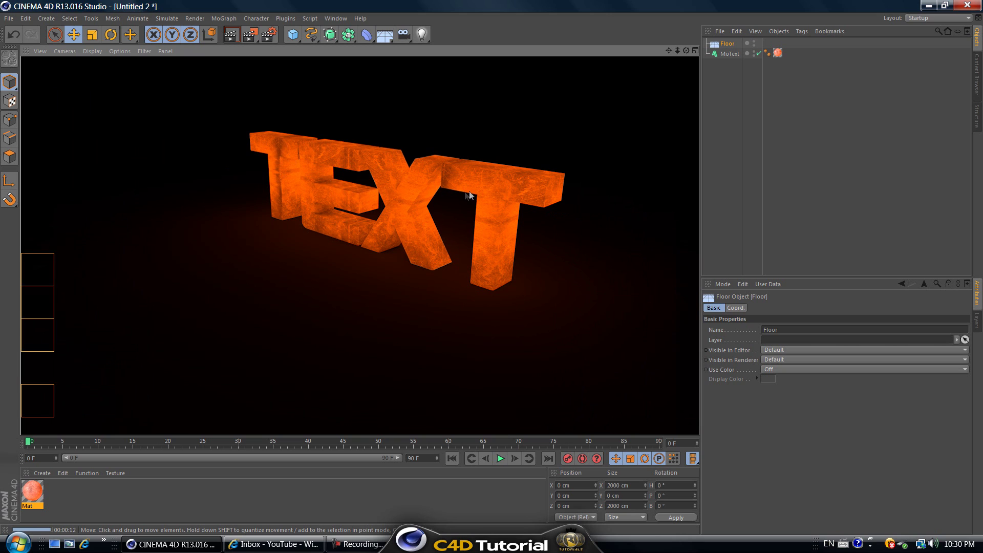
click(329, 273)
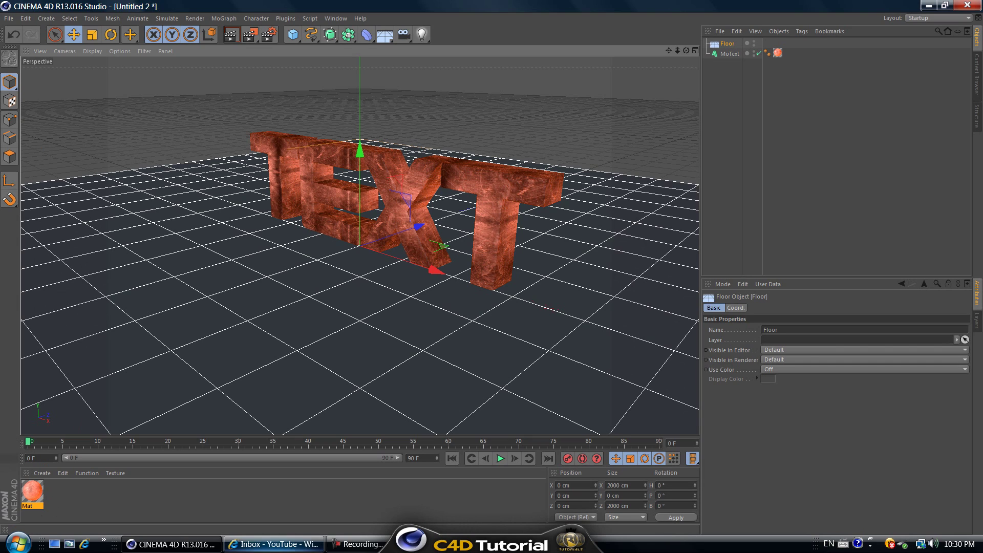
click(353, 545)
click(353, 547)
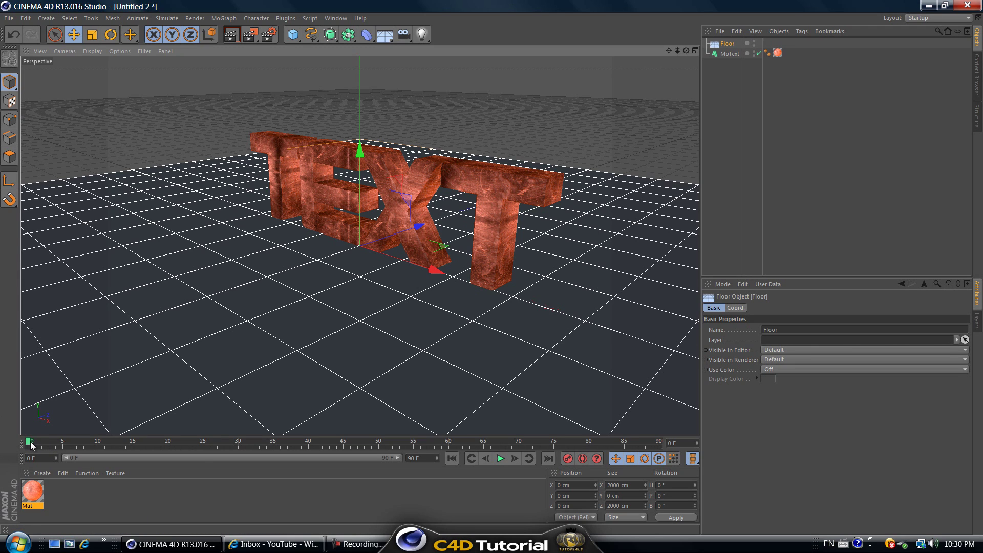
Set a keyframe at frame 90 for the metal material's Luminance brightness of 170%.
mouse_move(30, 441)
mouse_down()
mouse_move(380, 465)
mouse_move(446, 459)
mouse_move(381, 453)
mouse_move(656, 463)
mouse_move(659, 475)
mouse_move(646, 484)
mouse_move(609, 485)
mouse_move(661, 474)
mouse_up()
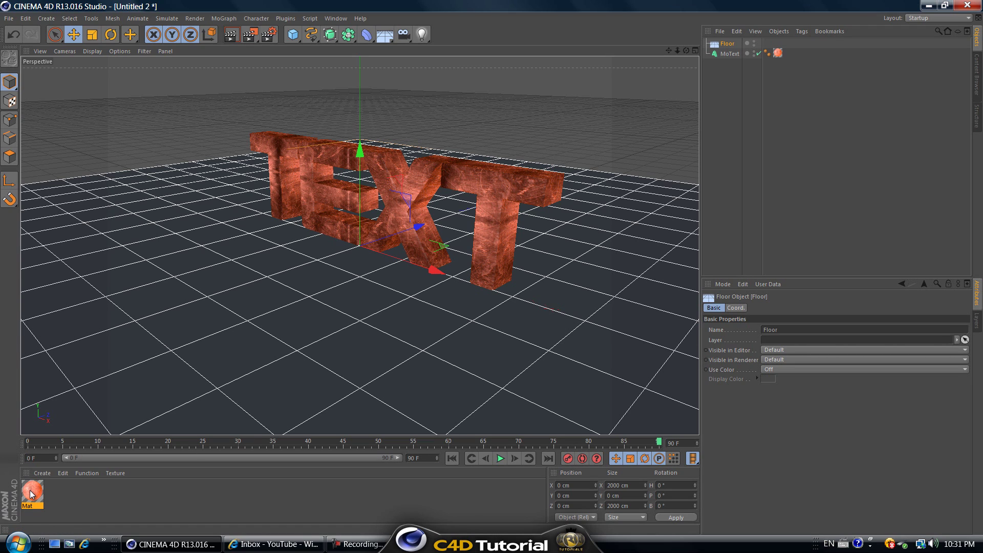
double_click(30, 490)
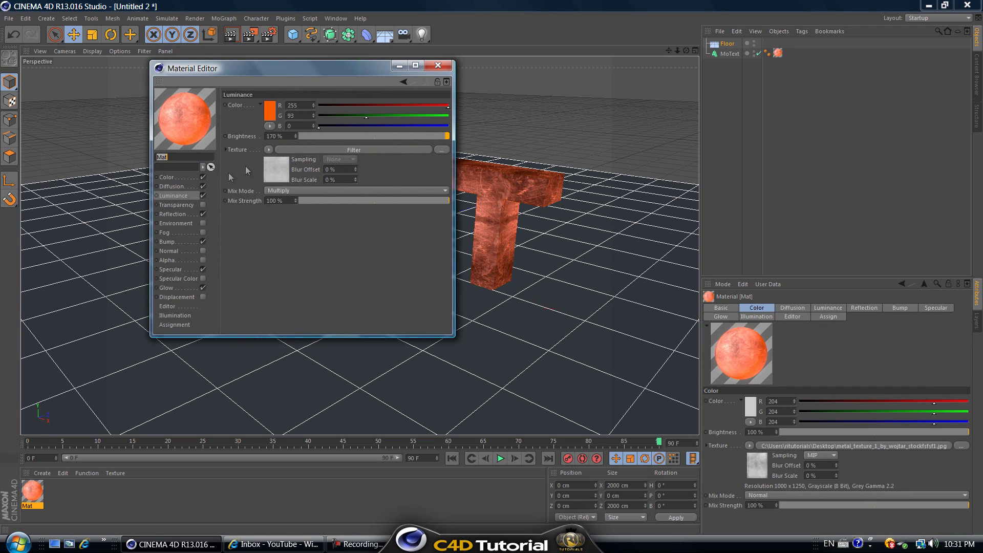
click(180, 198)
ctrl+click(225, 136)
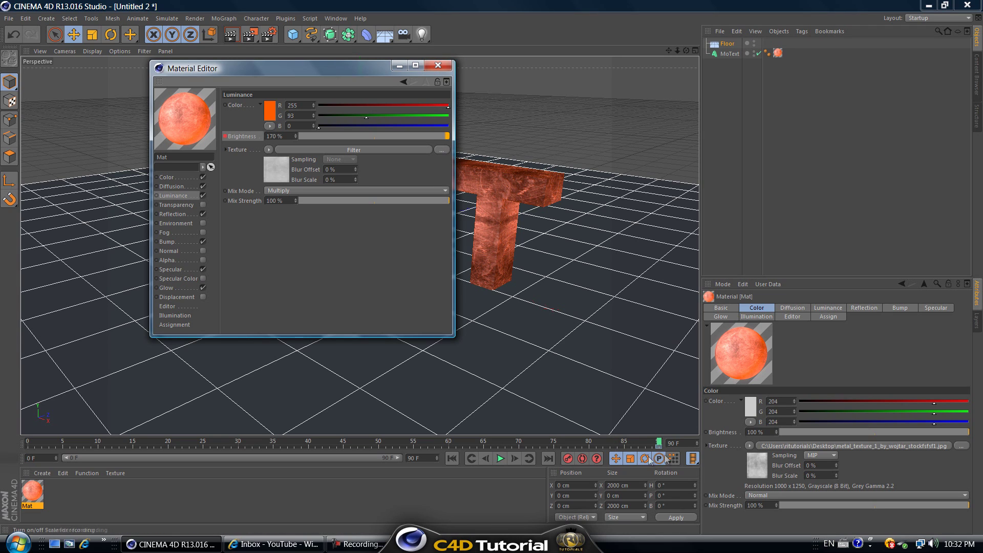
Keyframe the material's Luminance brightness at 0% on frame 0, and close the material editor.
drag(660, 440, 30, 399)
double_click(279, 136)
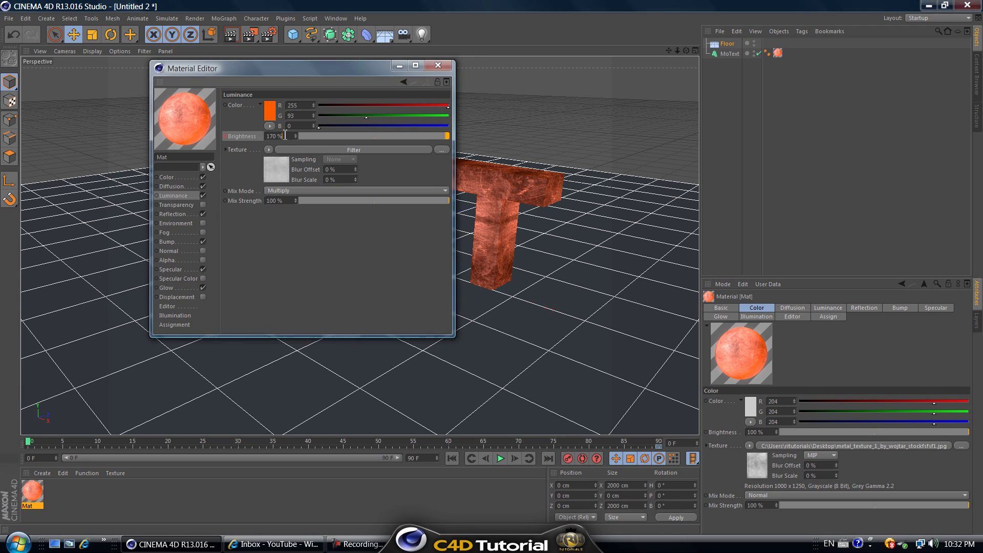
text(0)
key(Return)
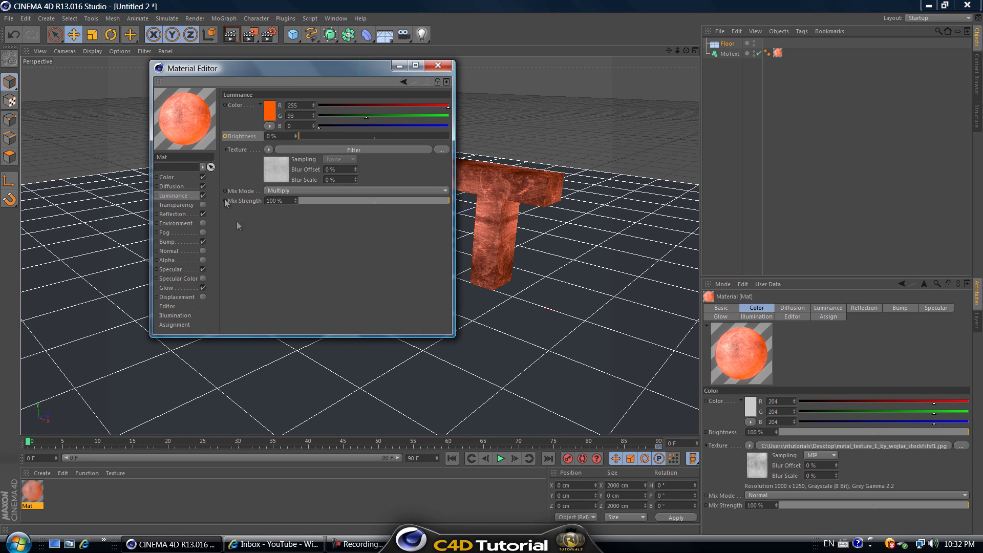
ctrl+click(225, 136)
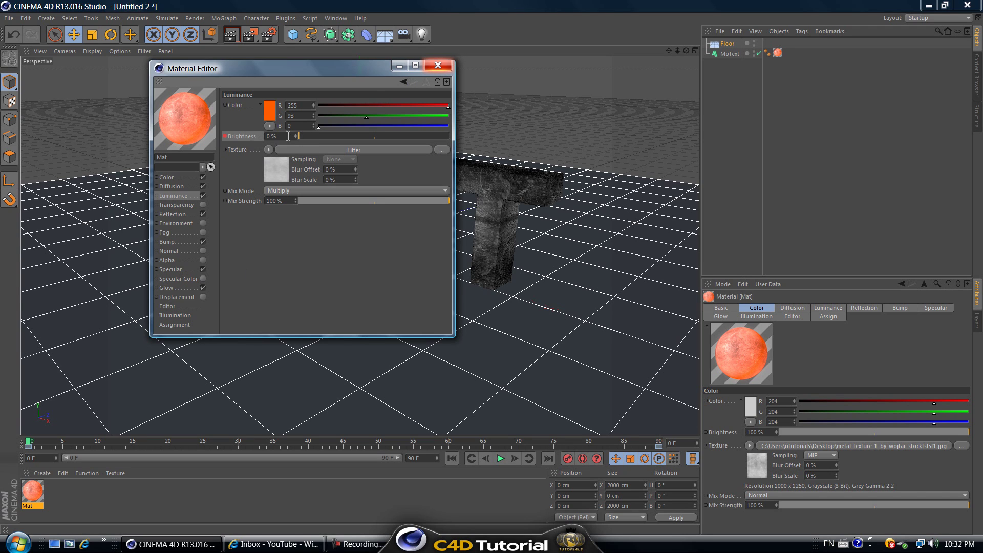
click(439, 64)
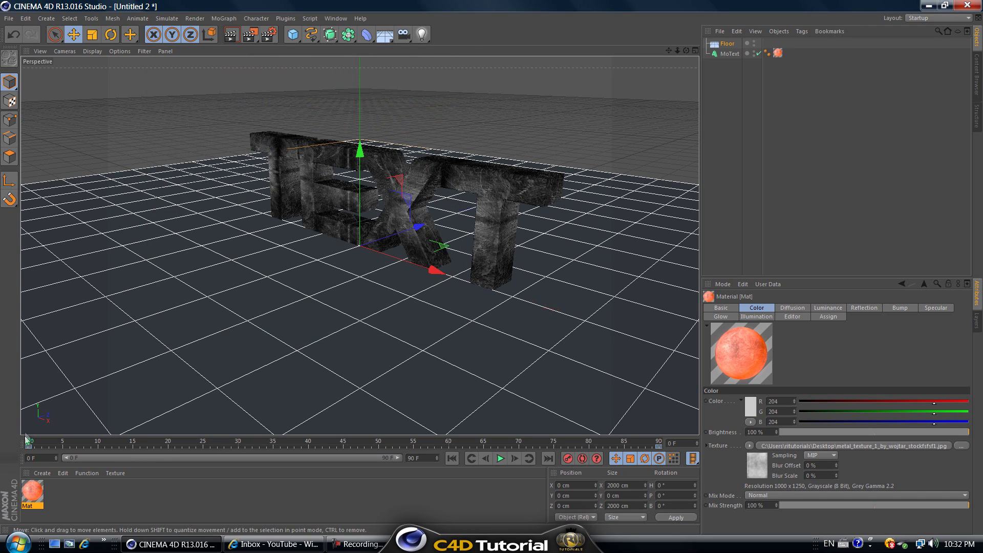
Play and scrub the animation up to frame 90 to check the text's heating-up luminance transition.
click(500, 459)
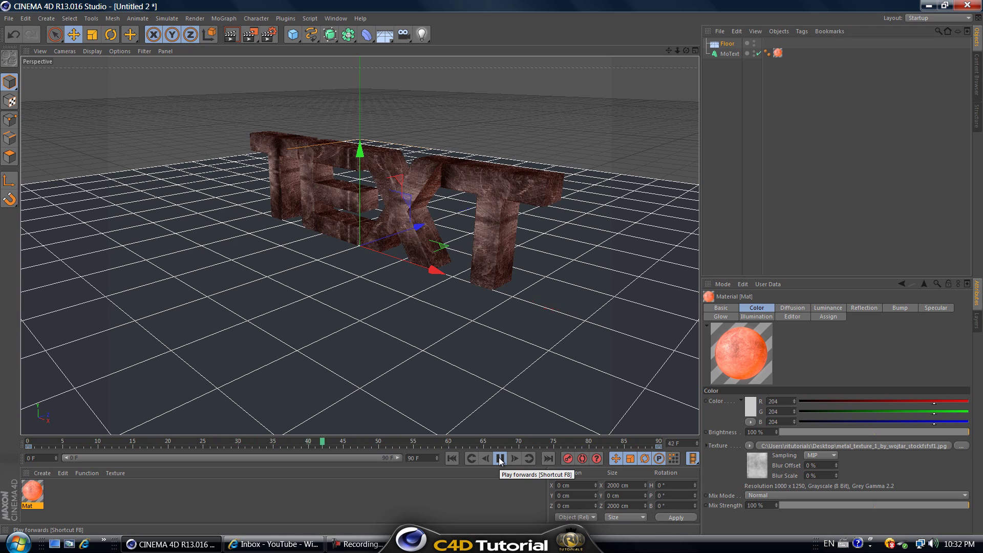
click(500, 460)
mouse_move(385, 444)
mouse_down()
mouse_move(614, 444)
mouse_move(238, 443)
mouse_up()
mouse_move(417, 423)
mouse_down()
mouse_move(494, 406)
mouse_move(64, 417)
mouse_move(441, 414)
mouse_move(595, 401)
mouse_up()
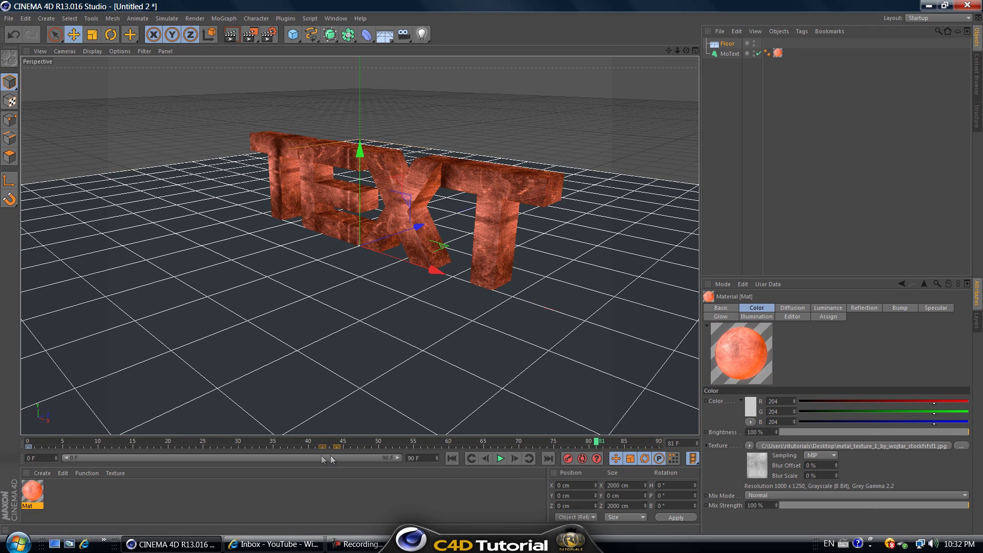
click(240, 450)
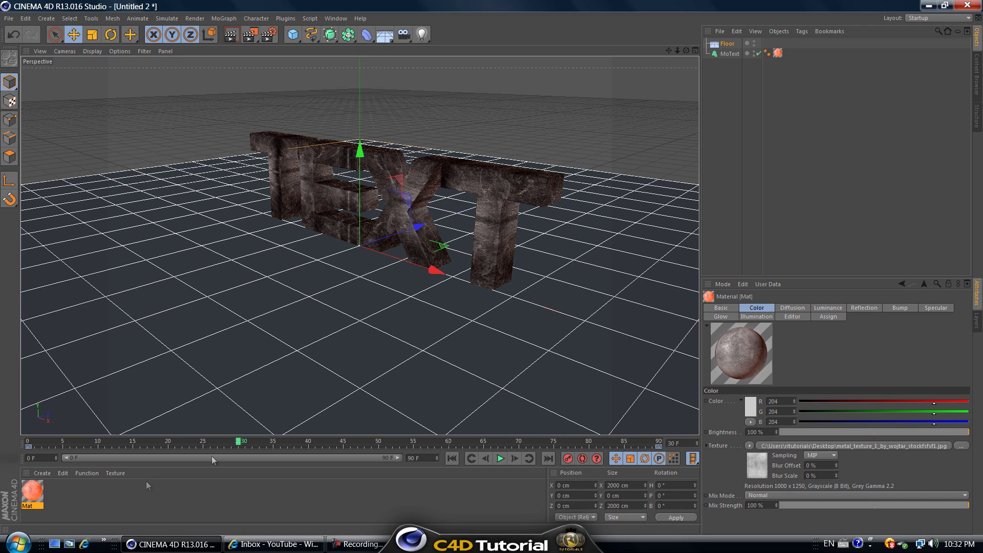
drag(239, 441, 663, 404)
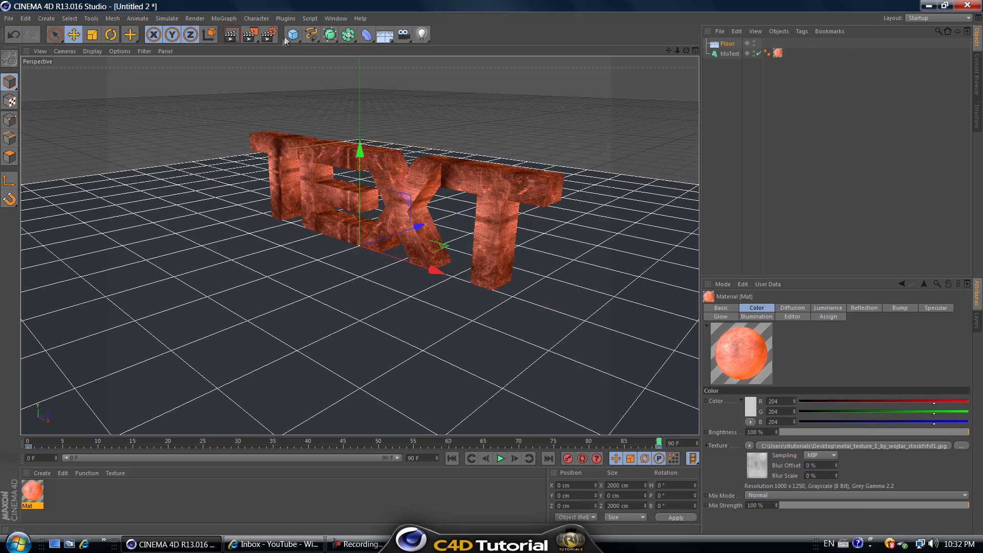
alt+right_drag(414, 163, 312, 245)
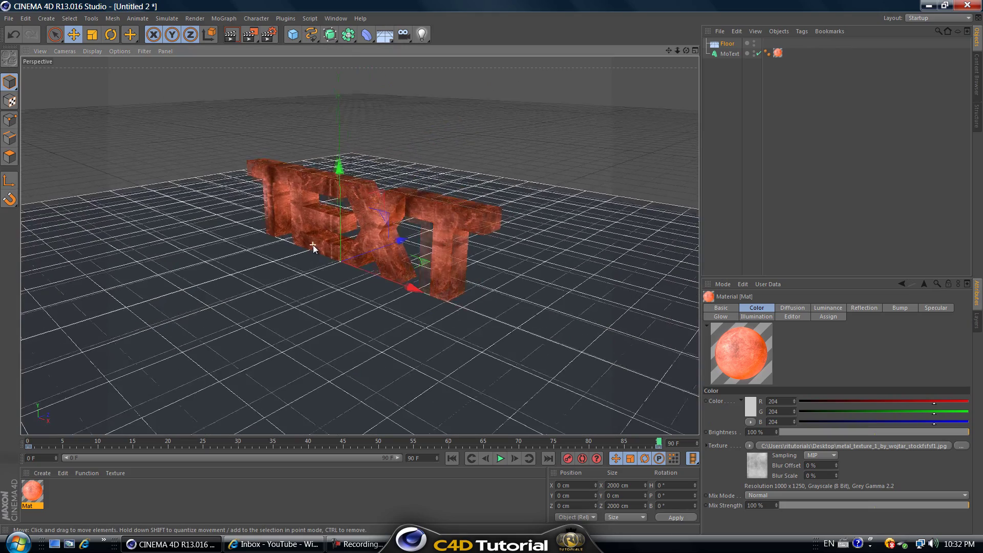
scroll(348, 215, up, 4)
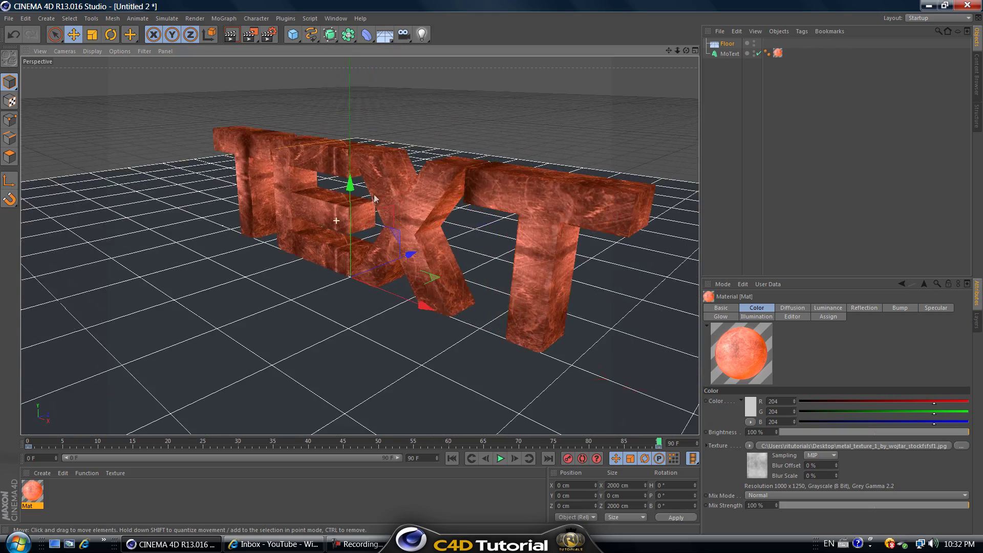
scroll(376, 191, up, 2)
scroll(376, 191, up, 3)
scroll(376, 191, down, 3)
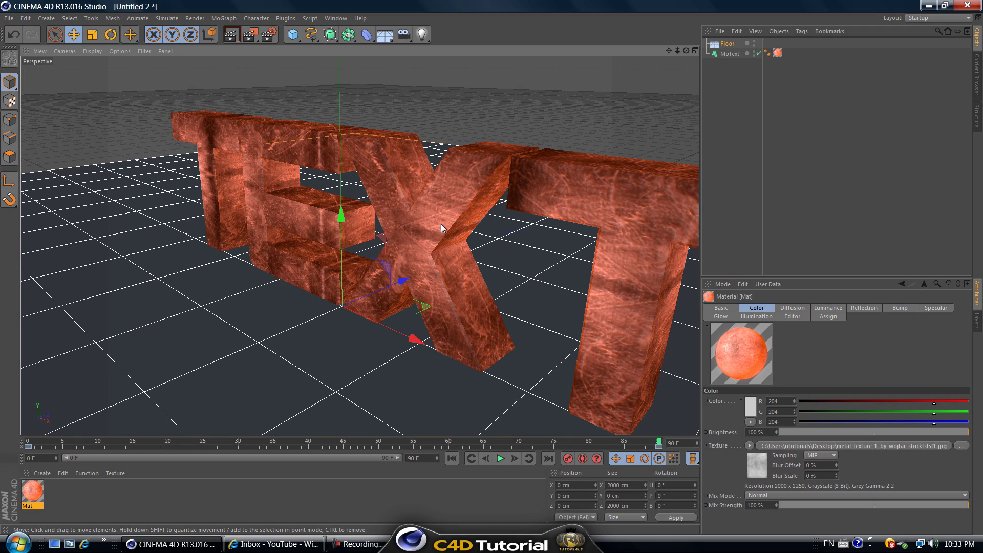
click(356, 544)
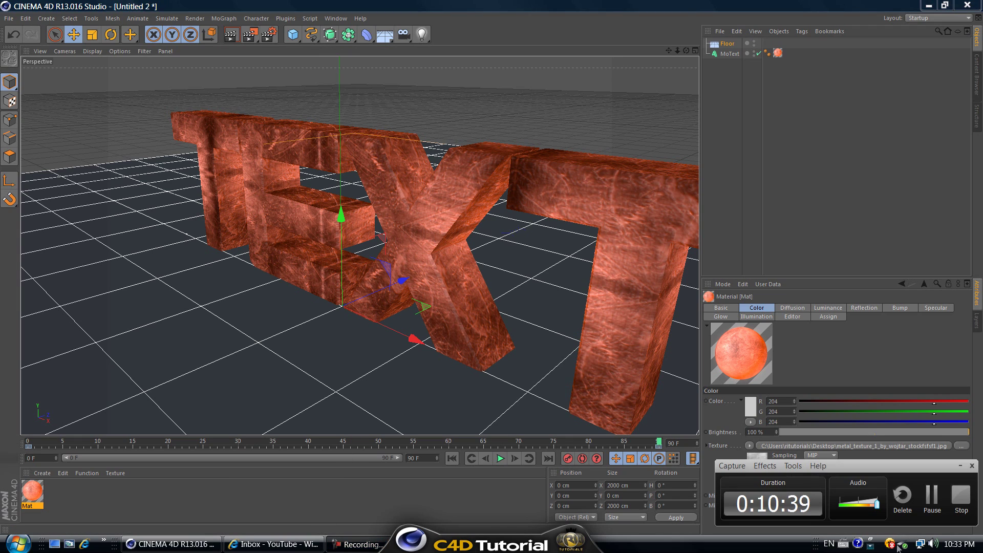